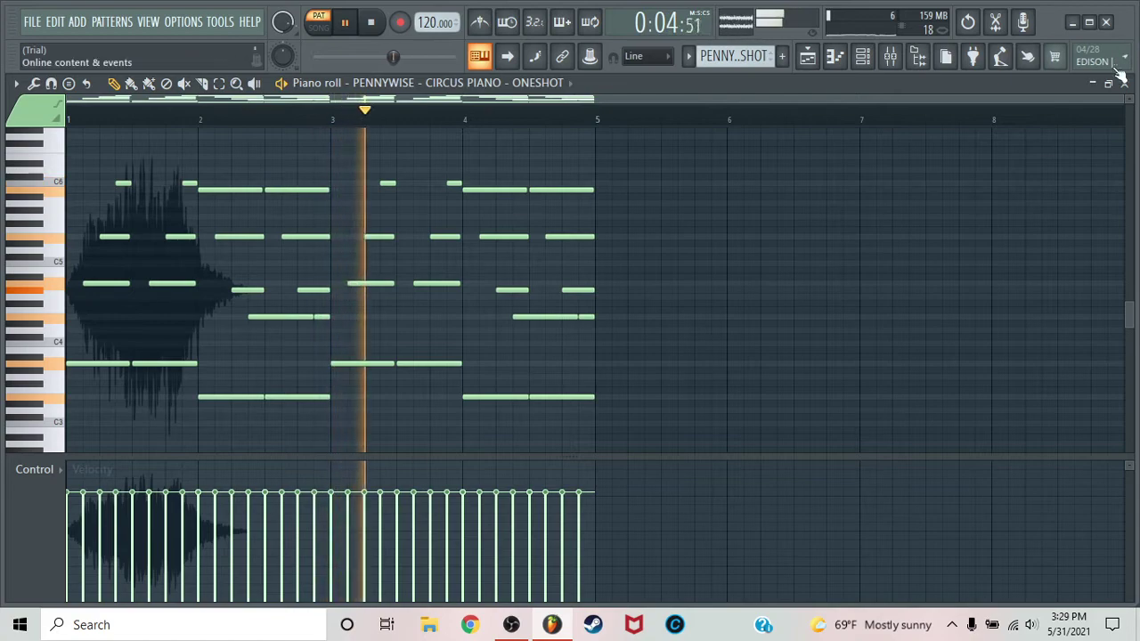
Open the Limbo Viola oneshot pattern from the playlist in the piano roll and view its notes from bar 1 during playback
key(F5)
double_click(398, 205)
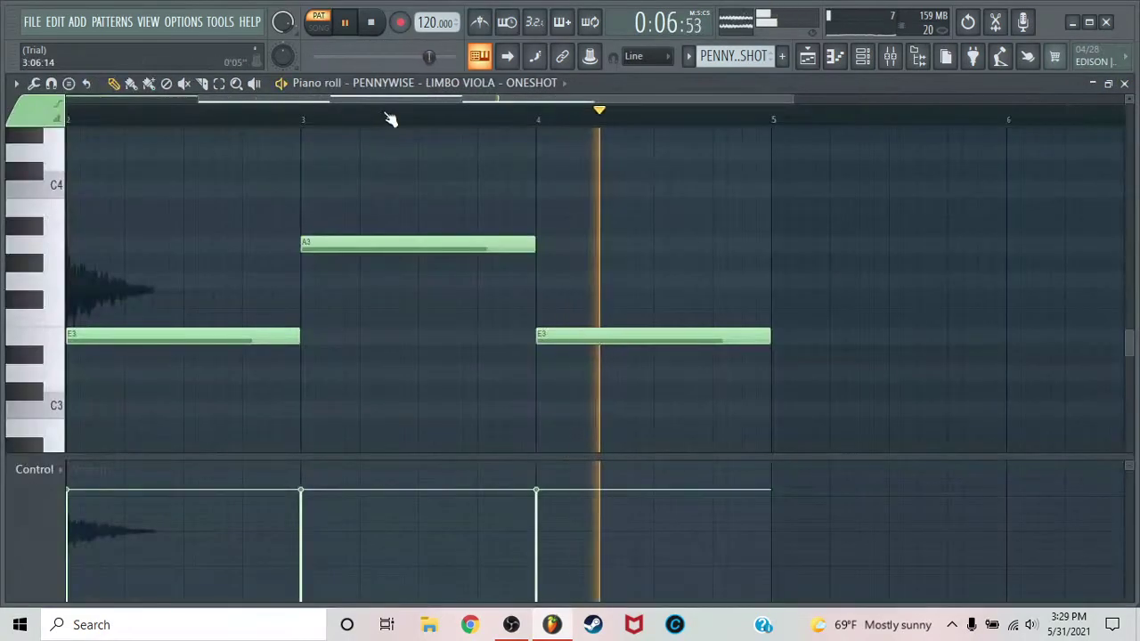
scroll(389, 120, down, 2)
drag(390, 122, 121, 125)
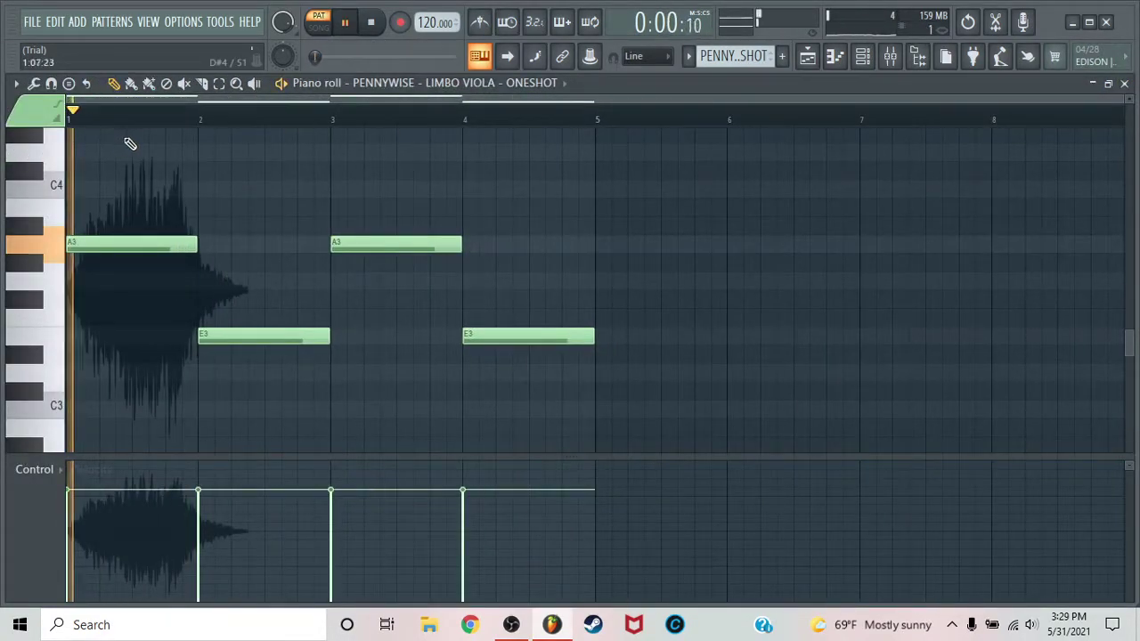
Lower the Limbo Viola sample's quick fade out to 0% in its channel settings, raise it again, and return to the playlist
click(864, 59)
click(171, 368)
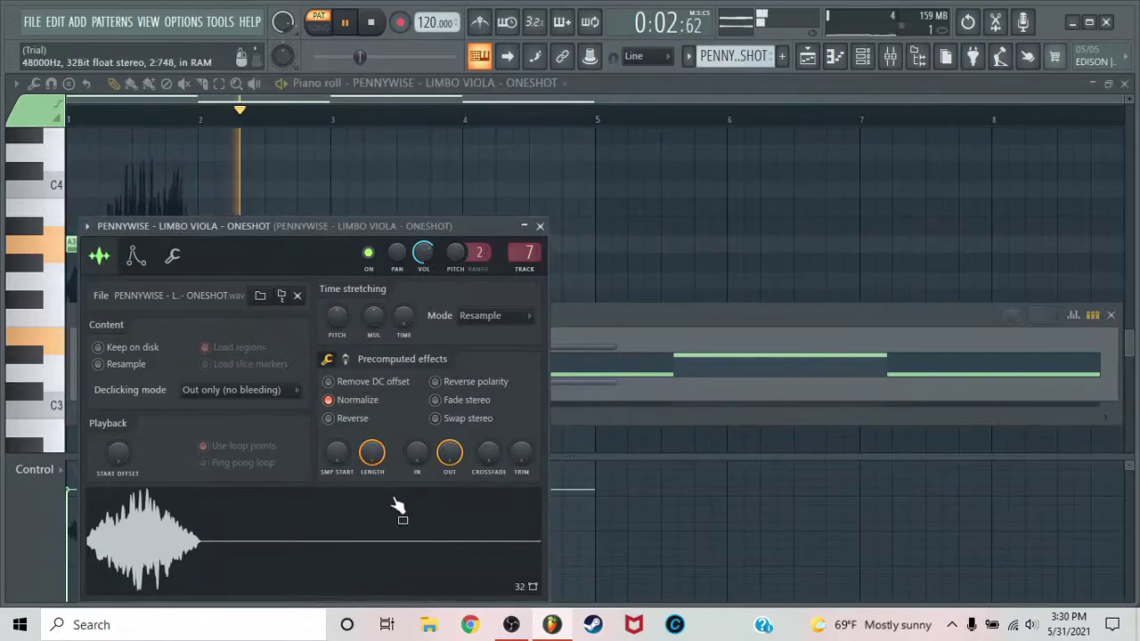
drag(450, 453, 450, 499)
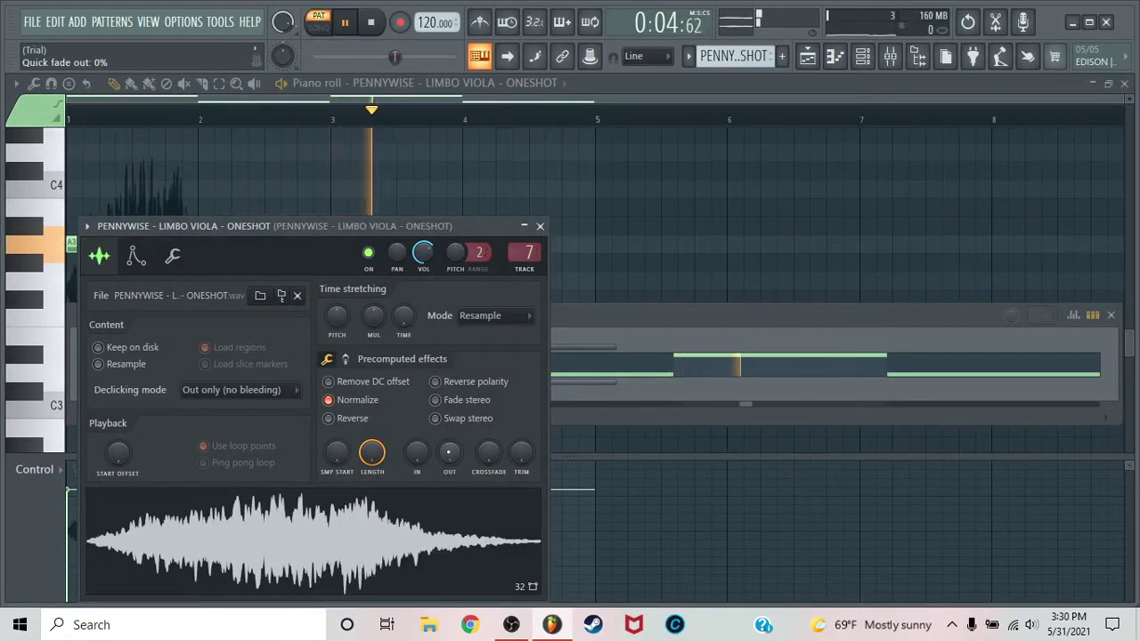
drag(449, 453, 455, 428)
click(541, 227)
key(space)
click(1124, 84)
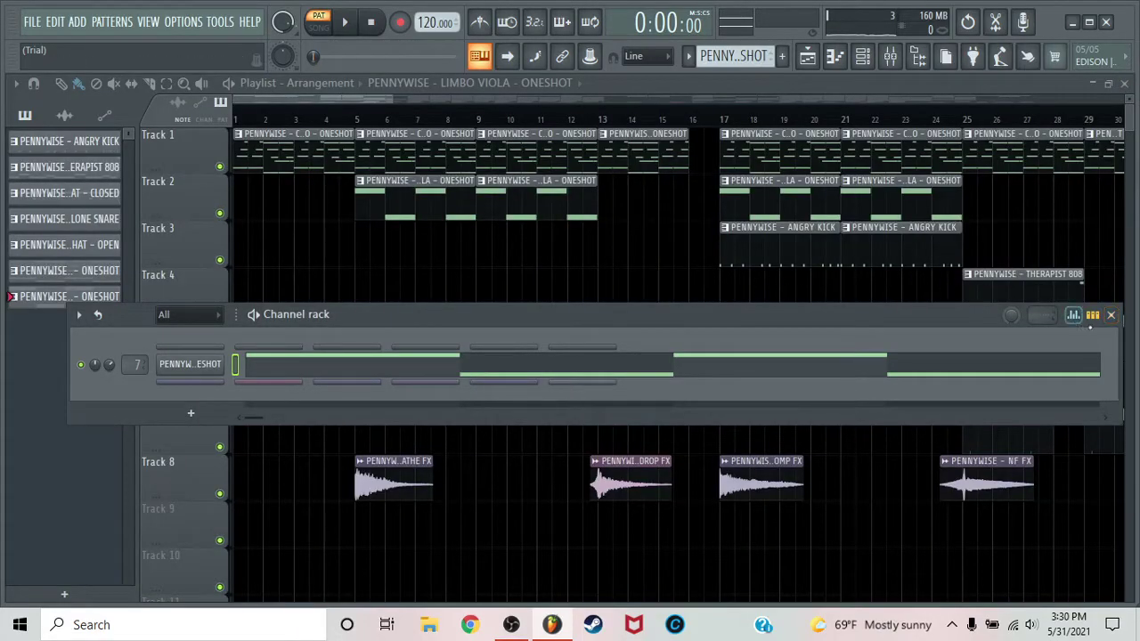
click(1111, 316)
Play the Angry Kick pattern in the piano roll and check its track in the mixer
double_click(809, 249)
key(space)
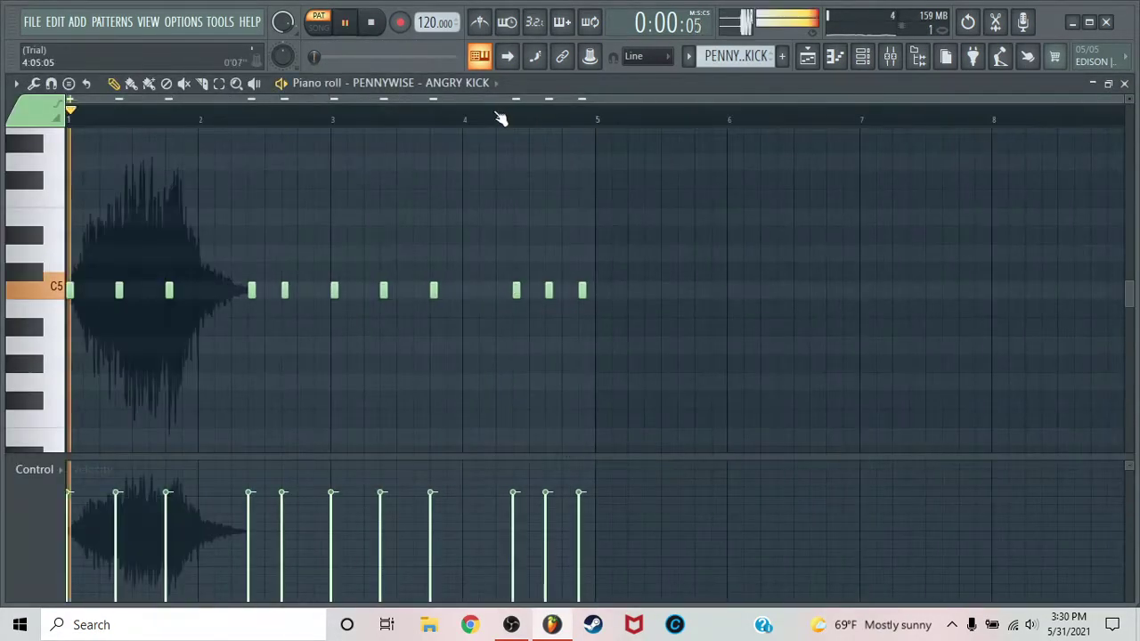
click(889, 56)
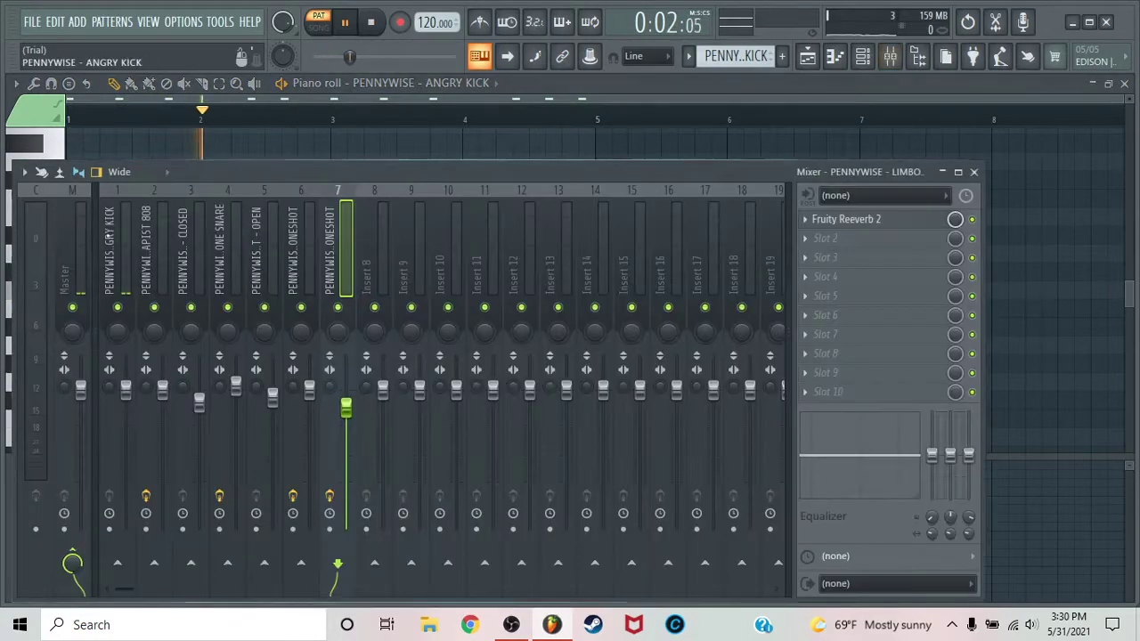
click(973, 172)
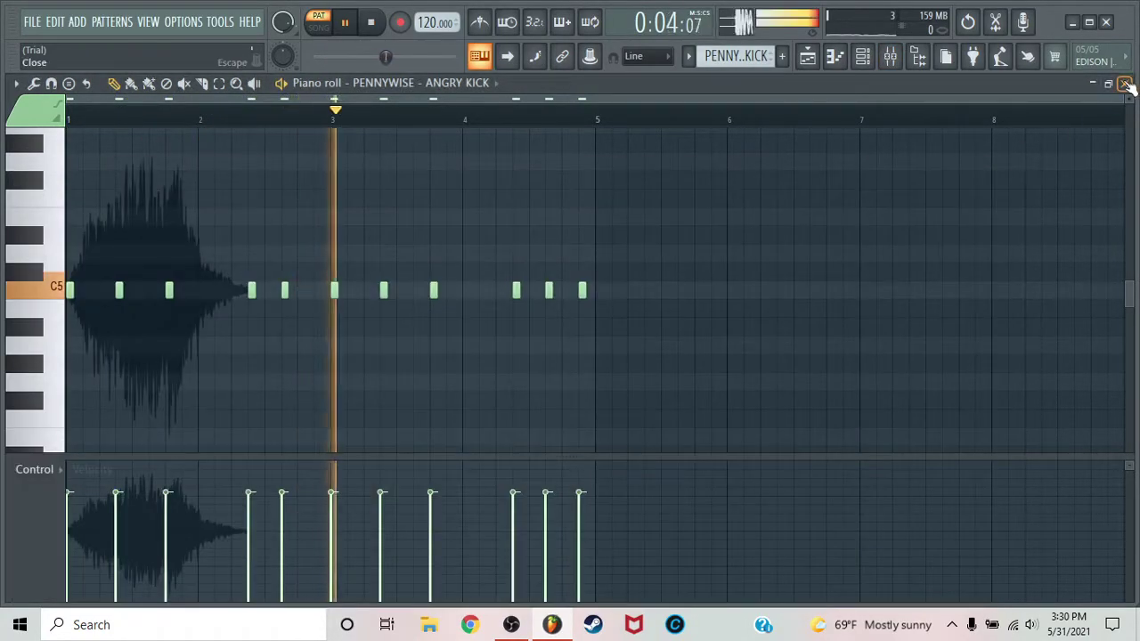
click(1123, 83)
Play the Alone Snare pattern at bar 17 in the piano roll to review its notes
drag(358, 102, 423, 101)
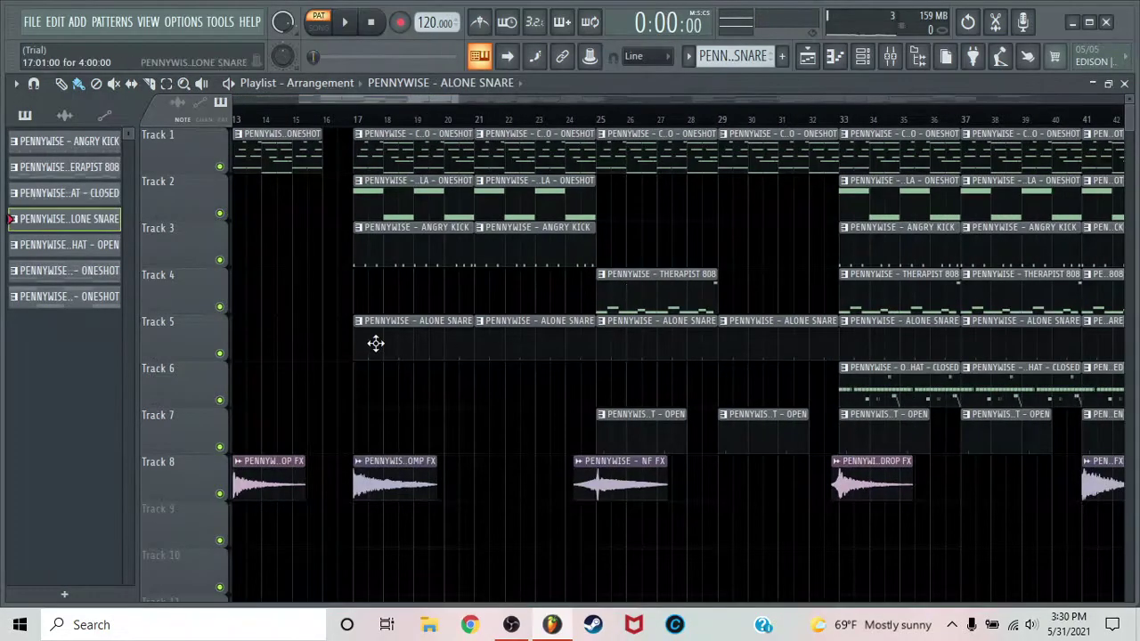
double_click(374, 343)
key(space)
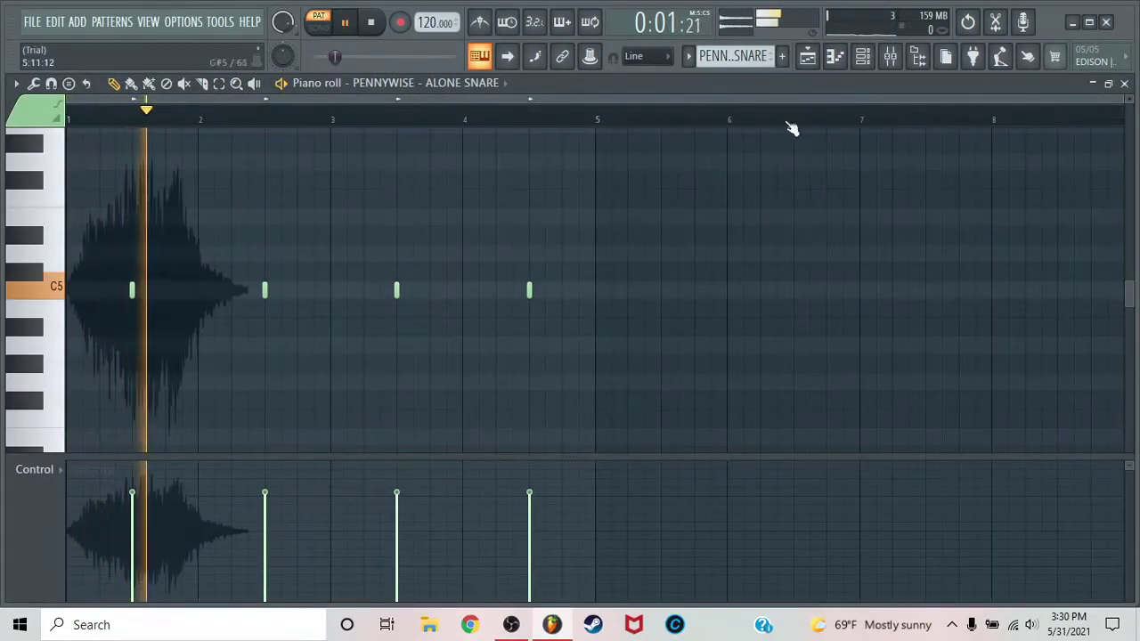
click(1124, 83)
View the Fruity Reeverb 2 settings on the Alone Snare mixer track
click(889, 56)
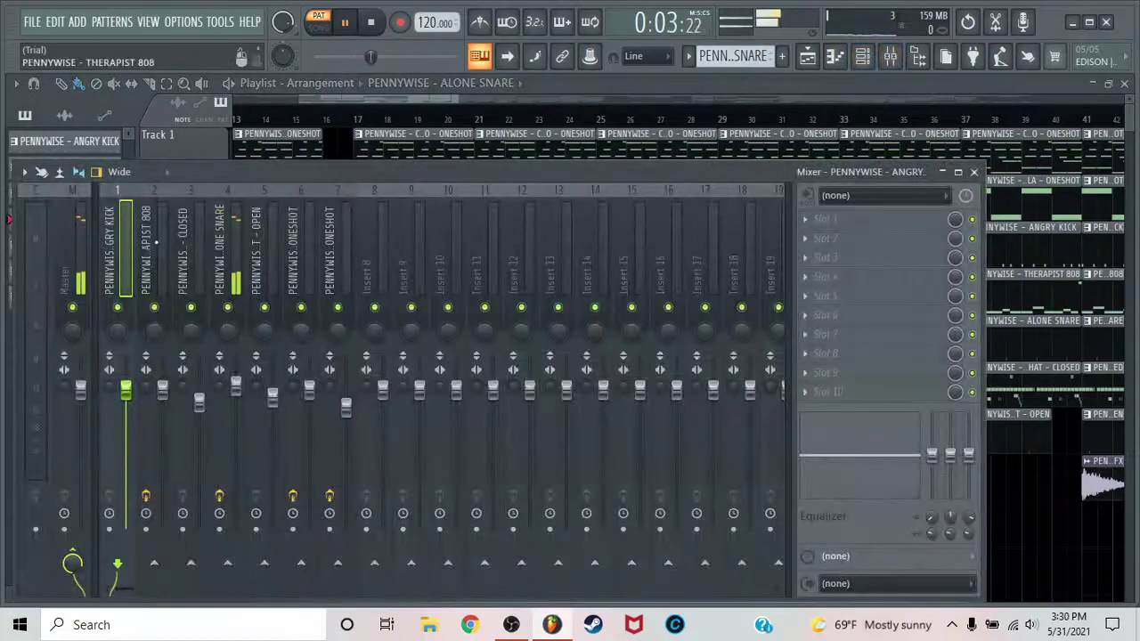
click(220, 242)
click(841, 219)
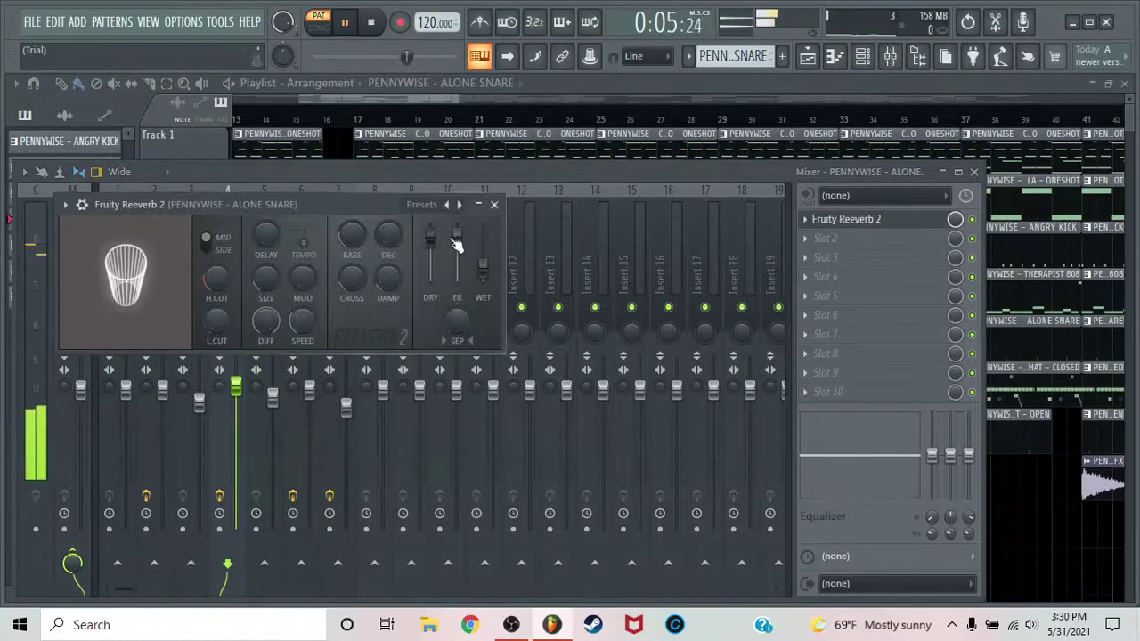
click(495, 206)
click(973, 172)
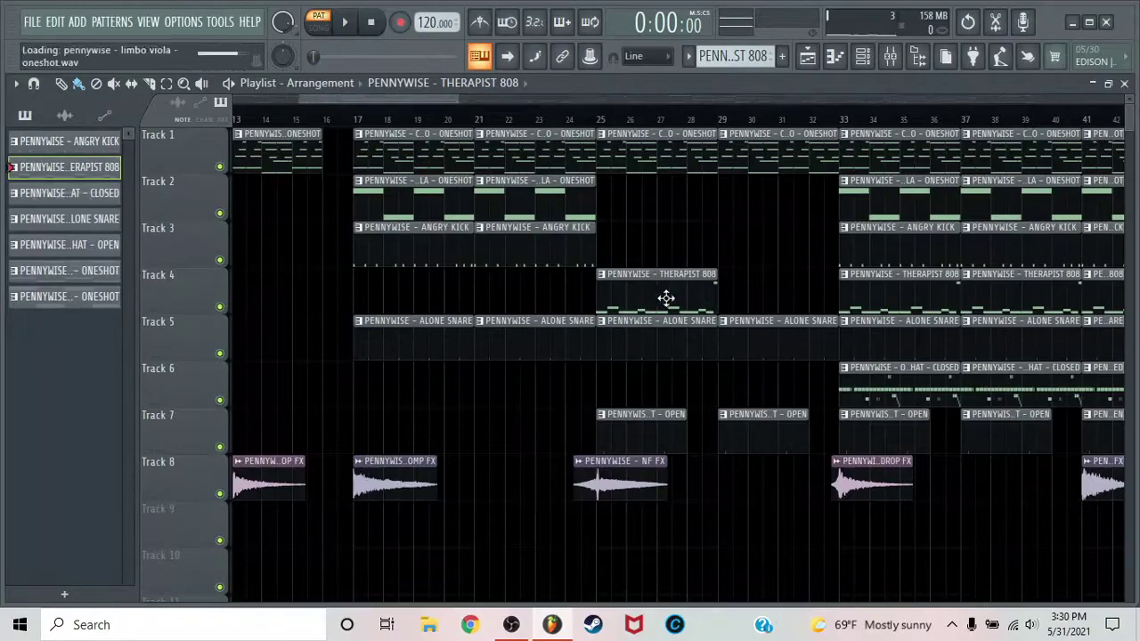
Play the Therapist 808 pattern in the piano roll and view the sample's channel settings
double_click(668, 300)
click(344, 22)
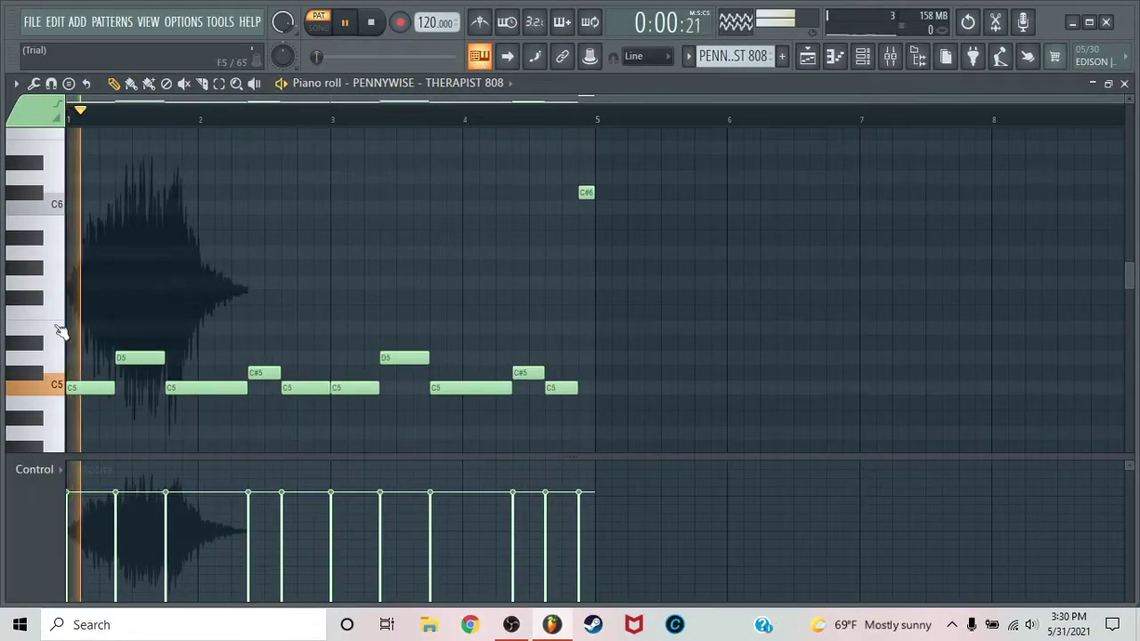
click(862, 56)
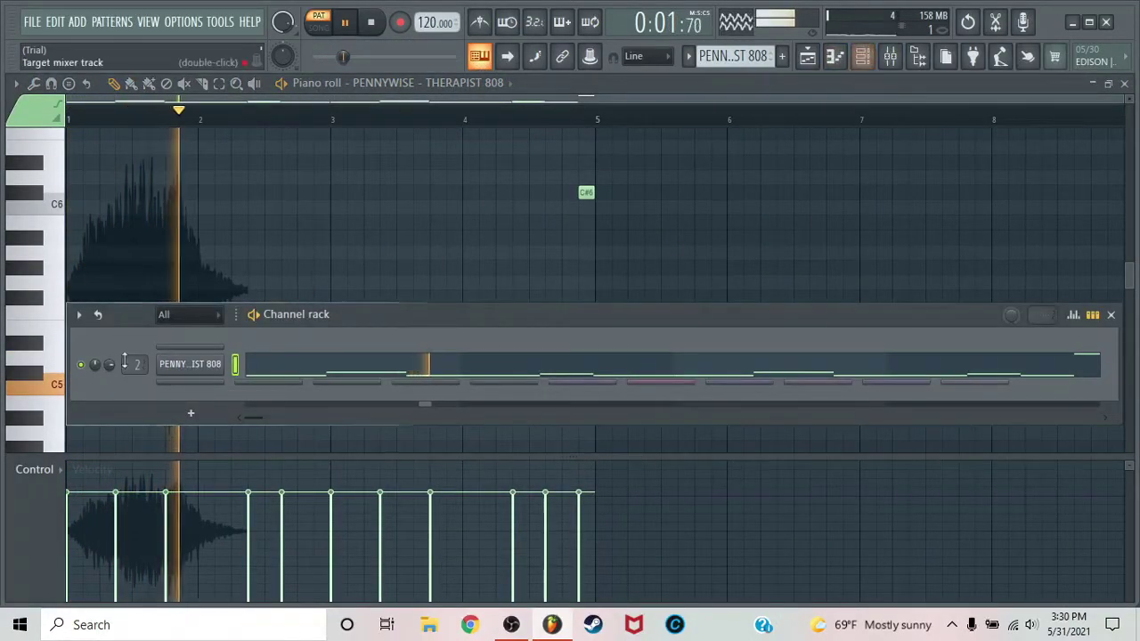
click(189, 363)
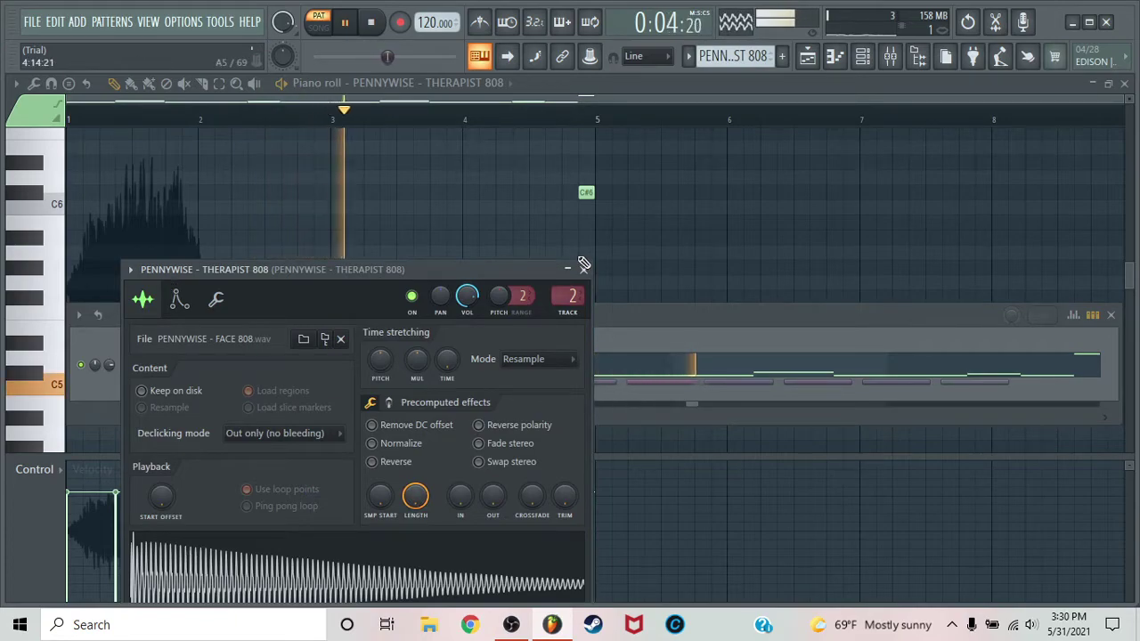
click(584, 270)
Check the effects on the Therapist 808 mixer track and return to the playlist
click(1123, 83)
click(890, 59)
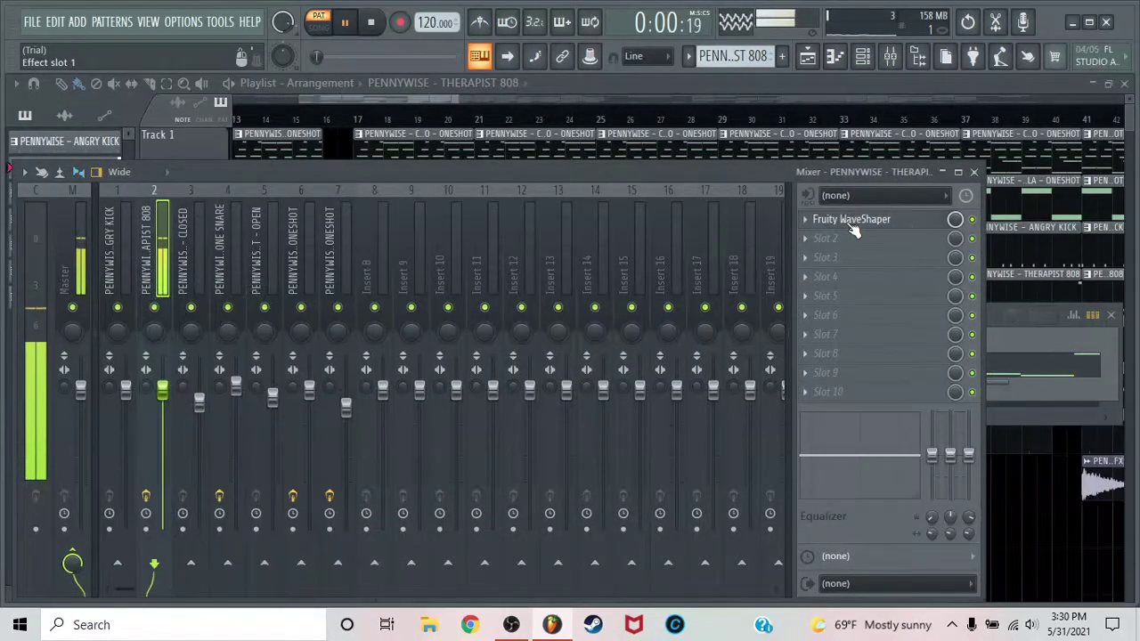
click(975, 174)
click(1110, 315)
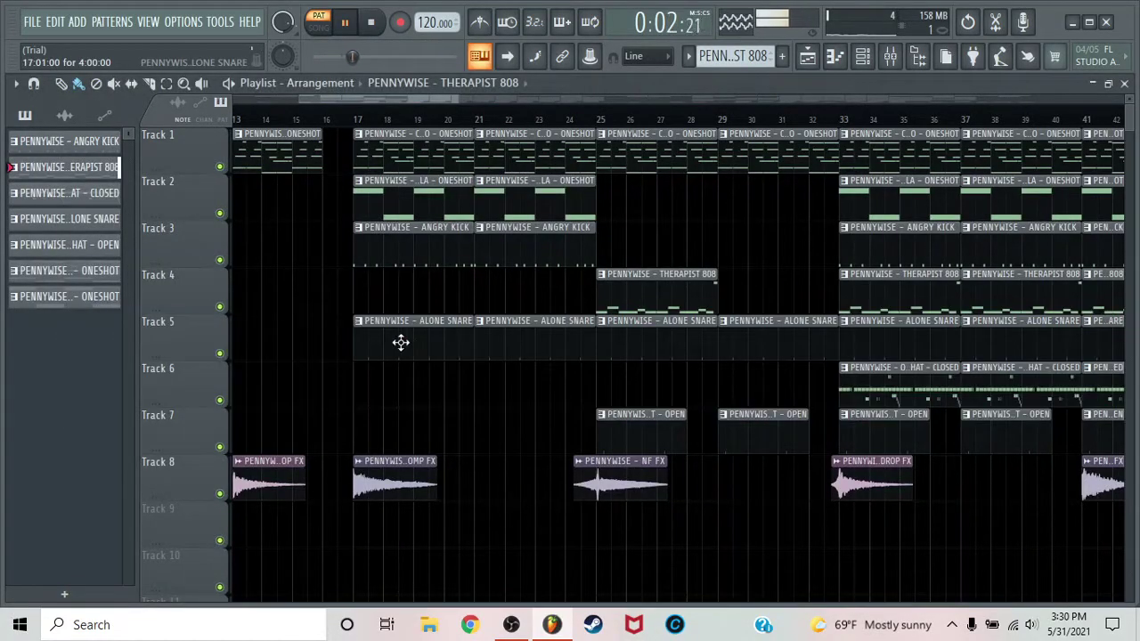
Play the Dark Hi-Hat Open and Only Hi-Hat Closed patterns in the piano roll to review their notes
double_click(609, 423)
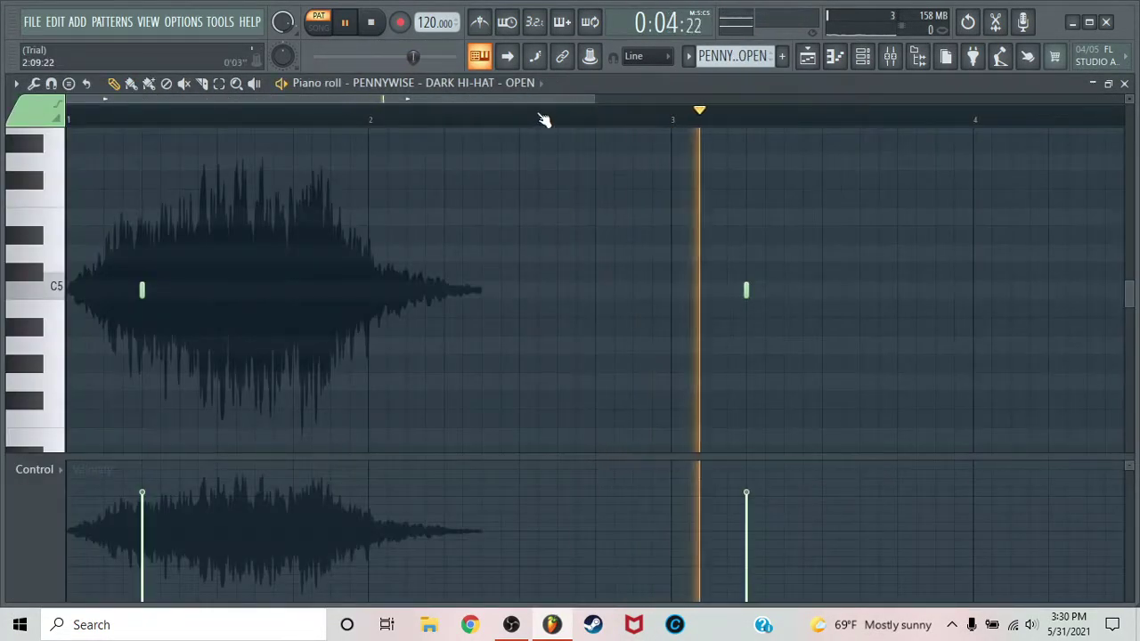
click(1124, 83)
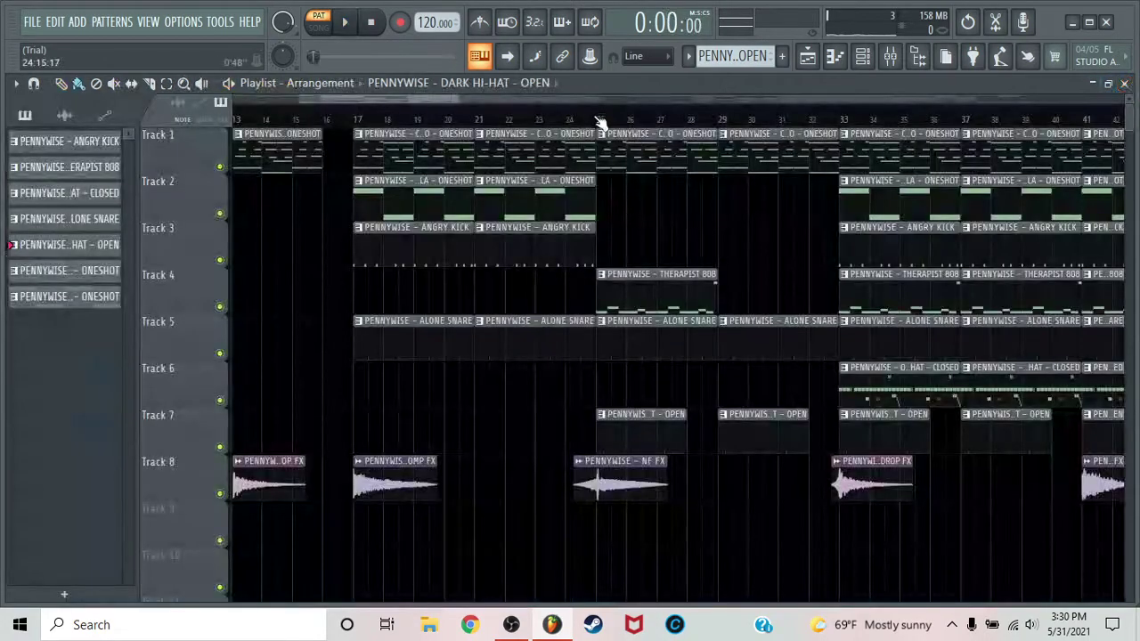
scroll(600, 122, down, 8)
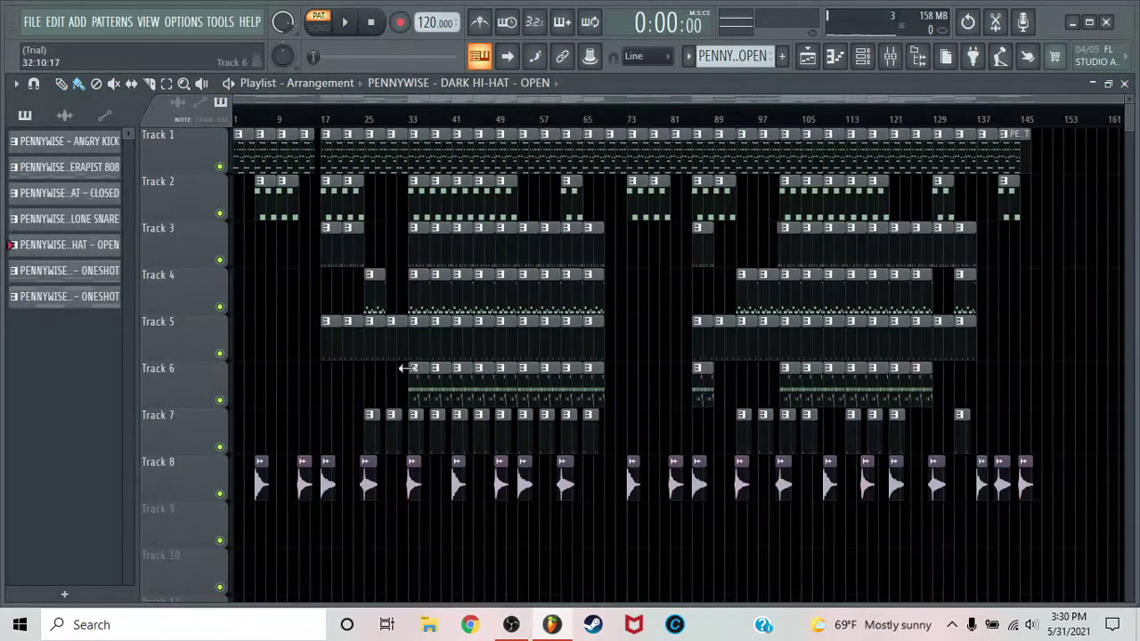
double_click(416, 377)
key(space)
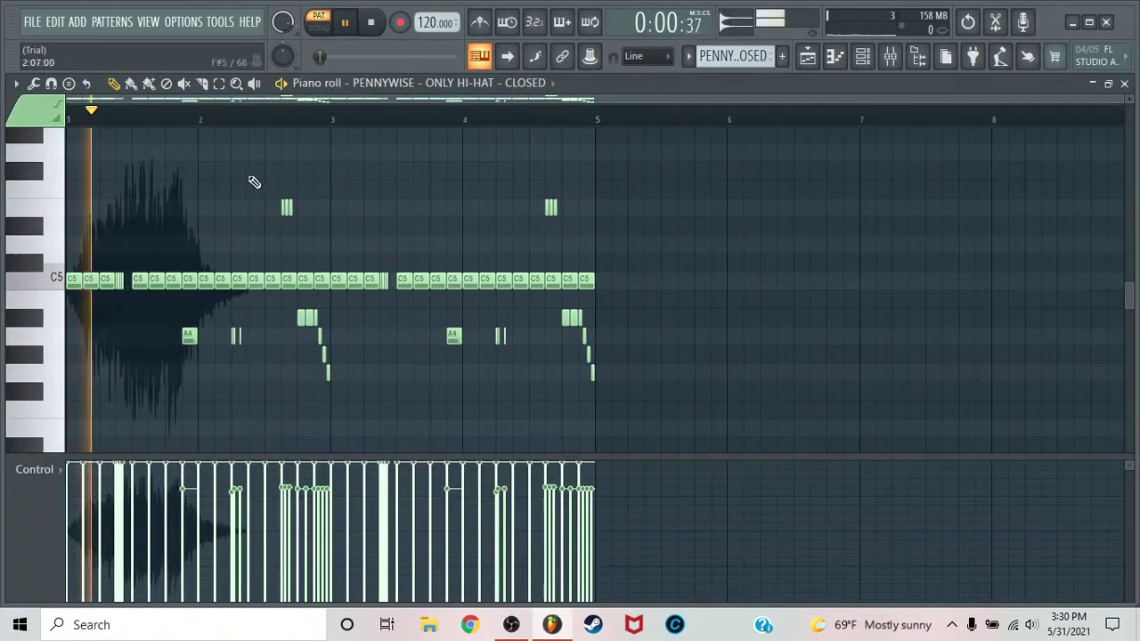
click(1125, 83)
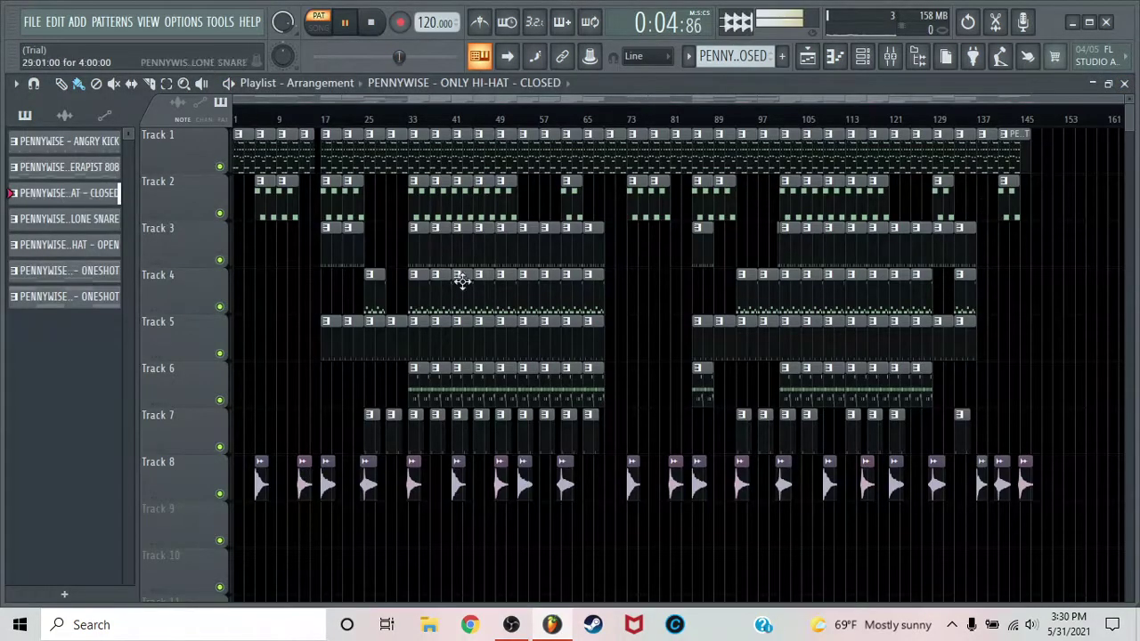
scroll(254, 127, up, 6)
key(space)
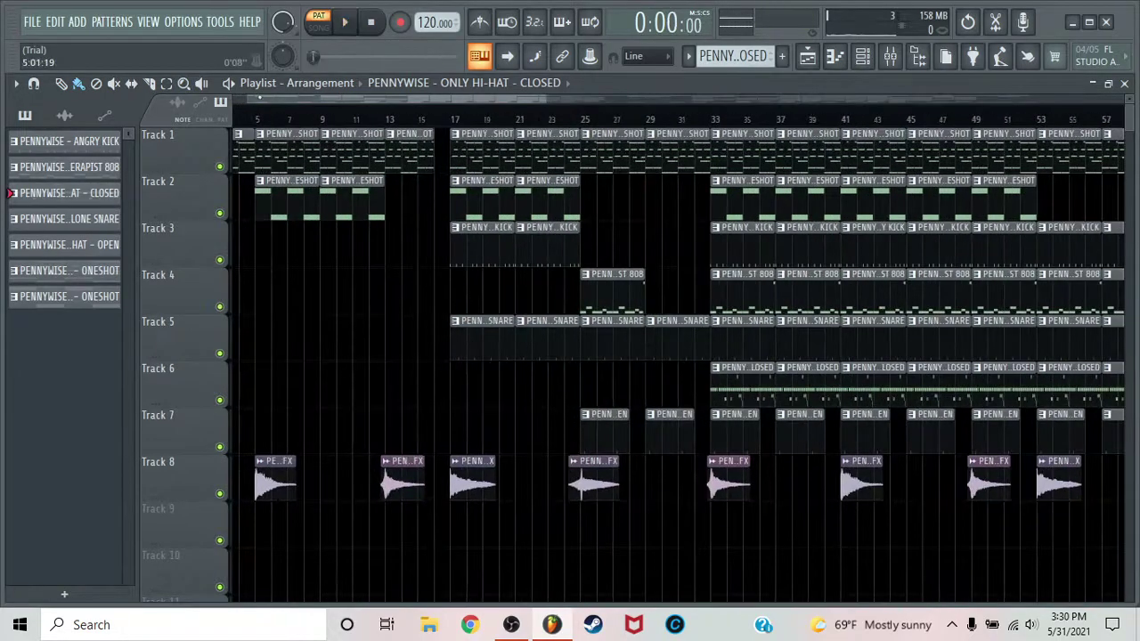
Audition the Breathe FX clip at bar 5 on Track 8 and solo that track in song mode
scroll(255, 126, left, 1)
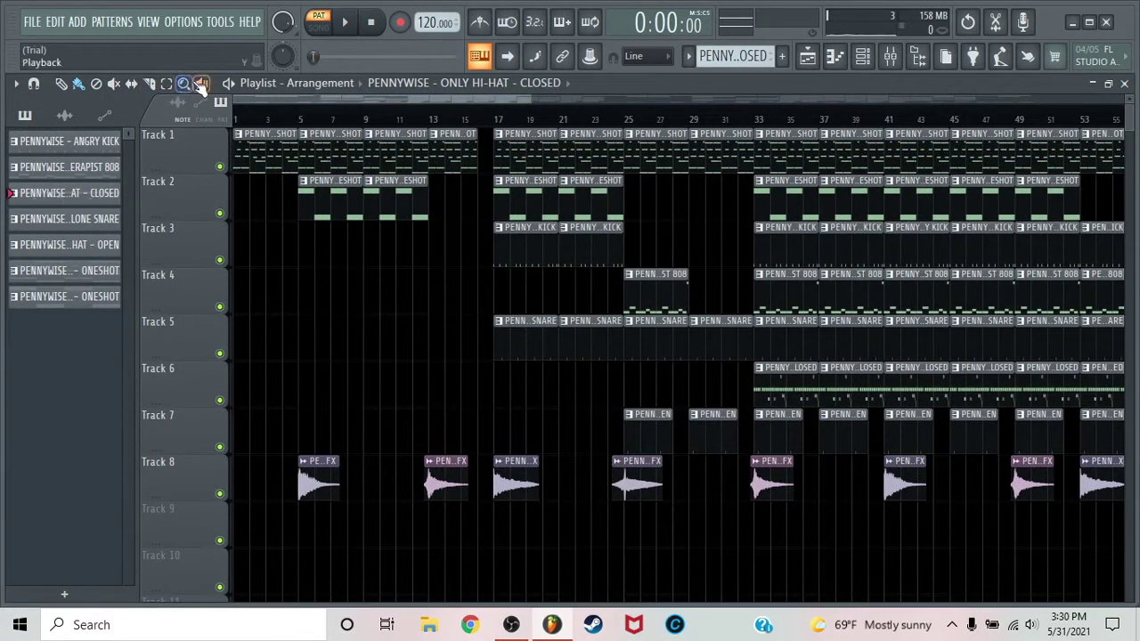
drag(331, 482, 291, 483)
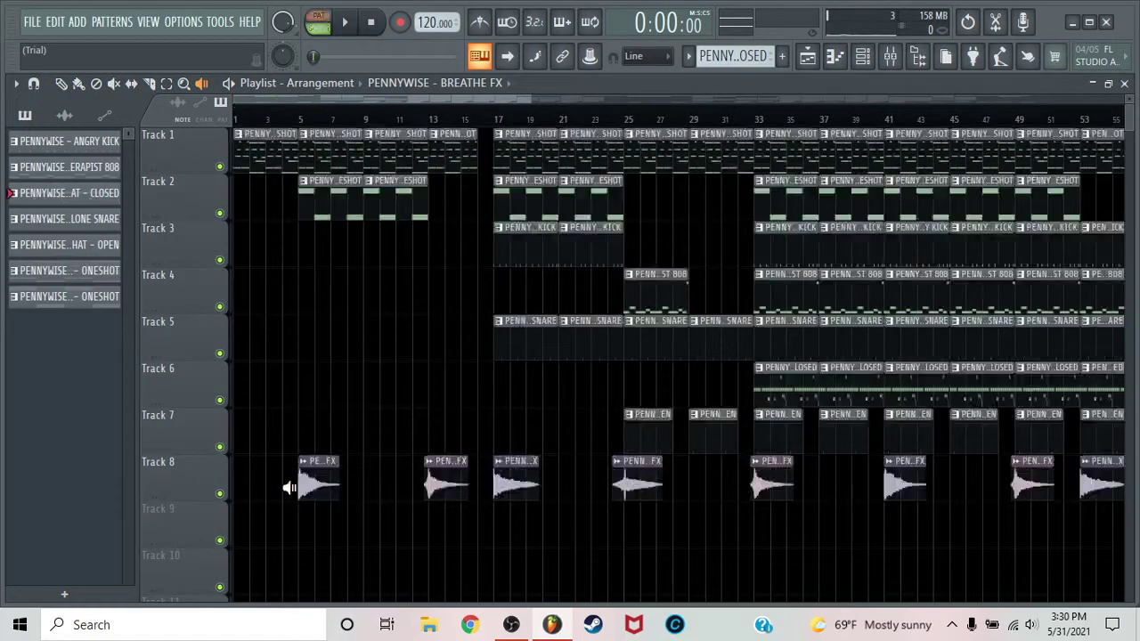
right_click(222, 495)
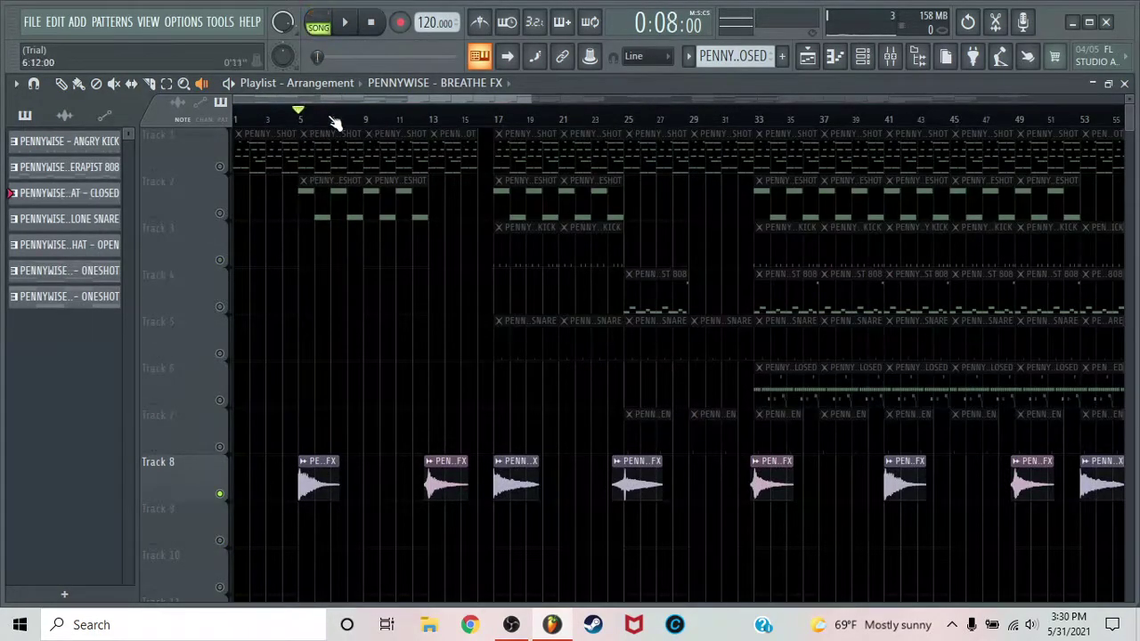
Play the soloed Track 8 effect clips around bars 5, 12, 17 and 24
key(space)
click(417, 122)
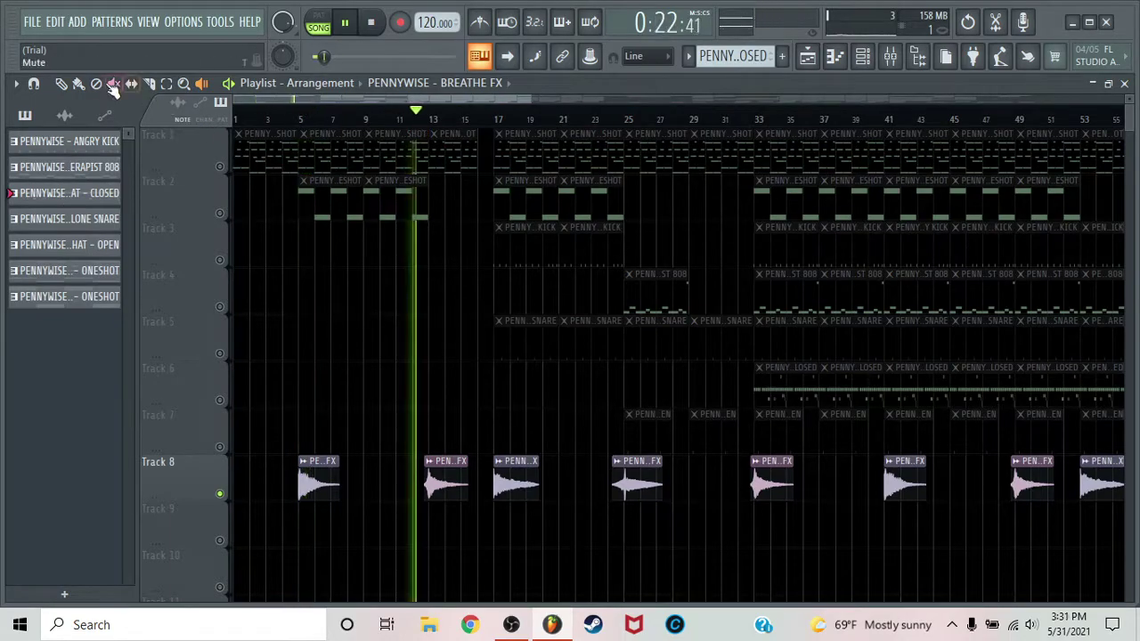
scroll(450, 132, right, 2)
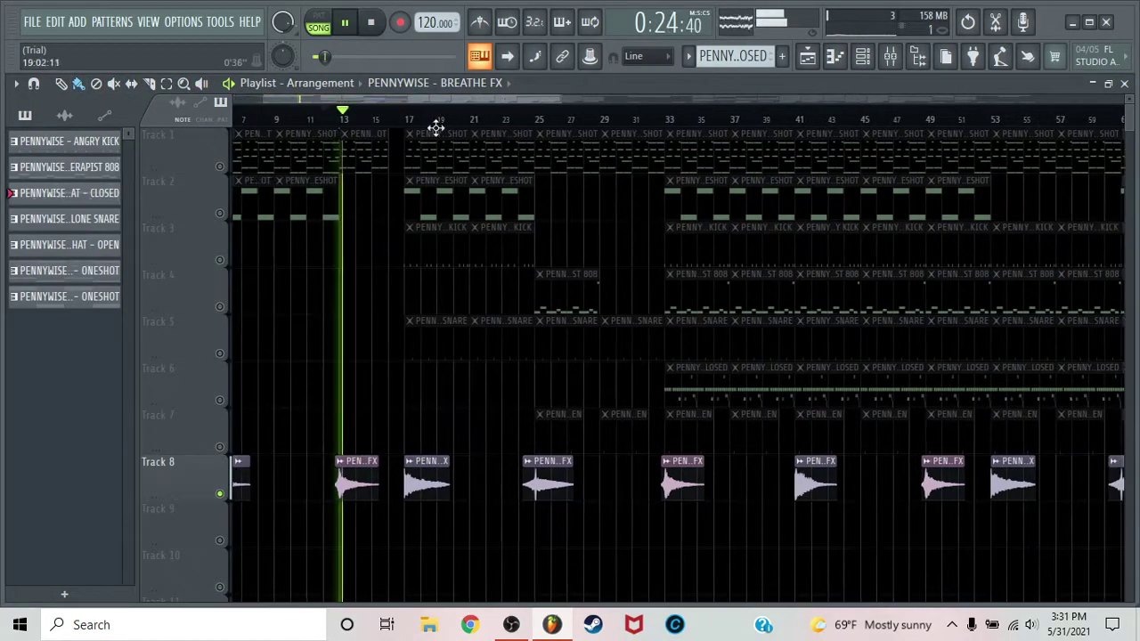
click(408, 117)
click(519, 118)
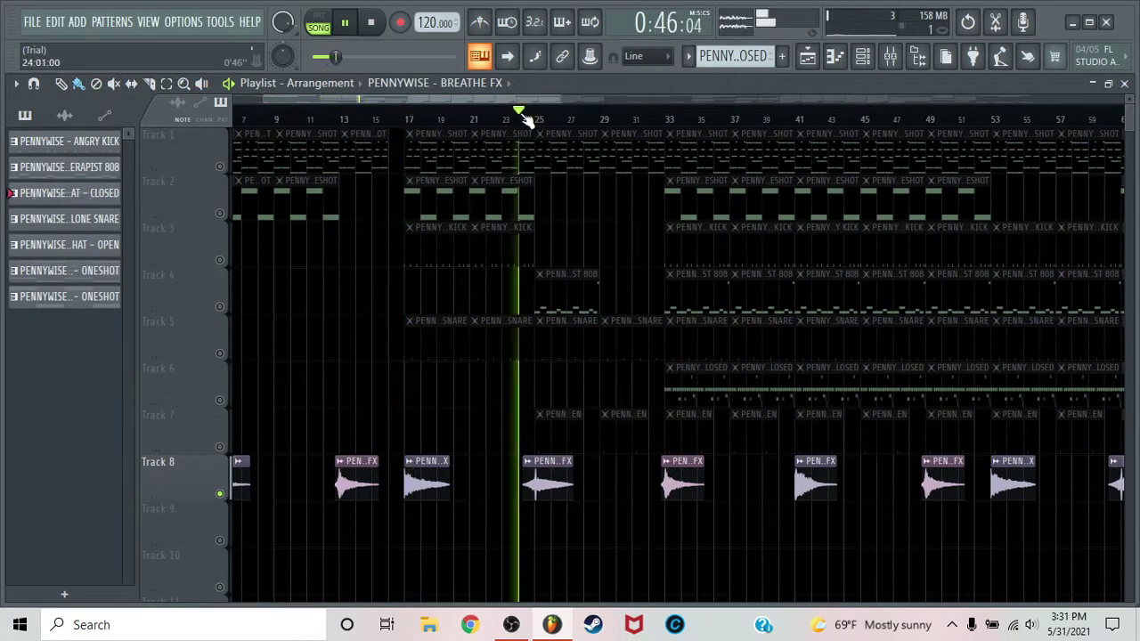
Play the soloed Track 8 effect clips around bars 33, 41 and 49
drag(515, 98, 574, 100)
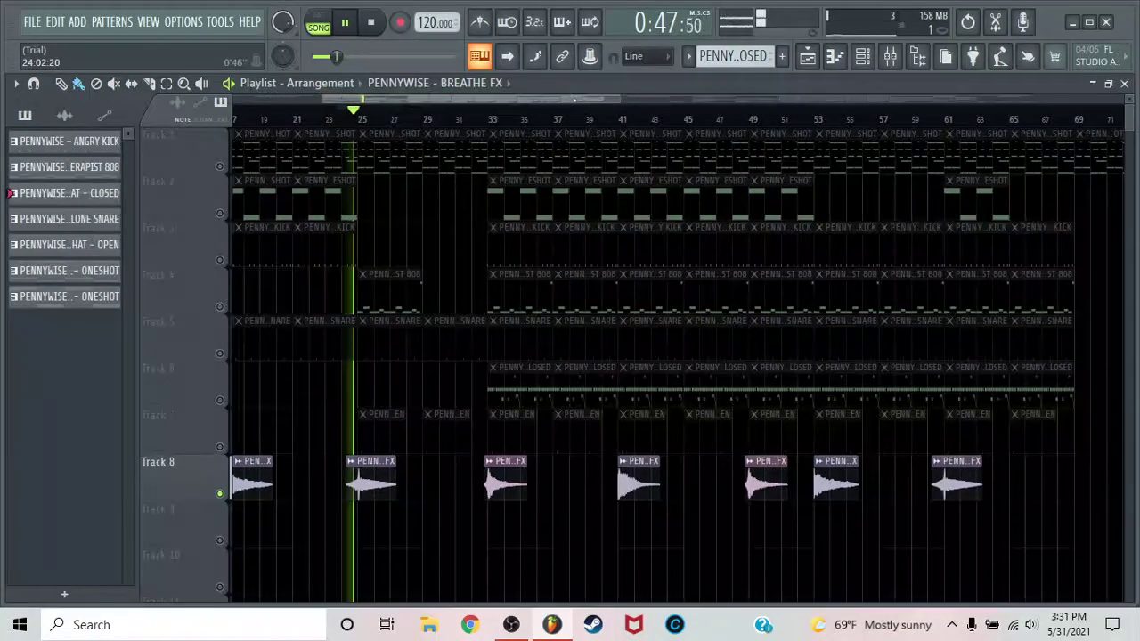
click(490, 117)
scroll(481, 129, right, 3)
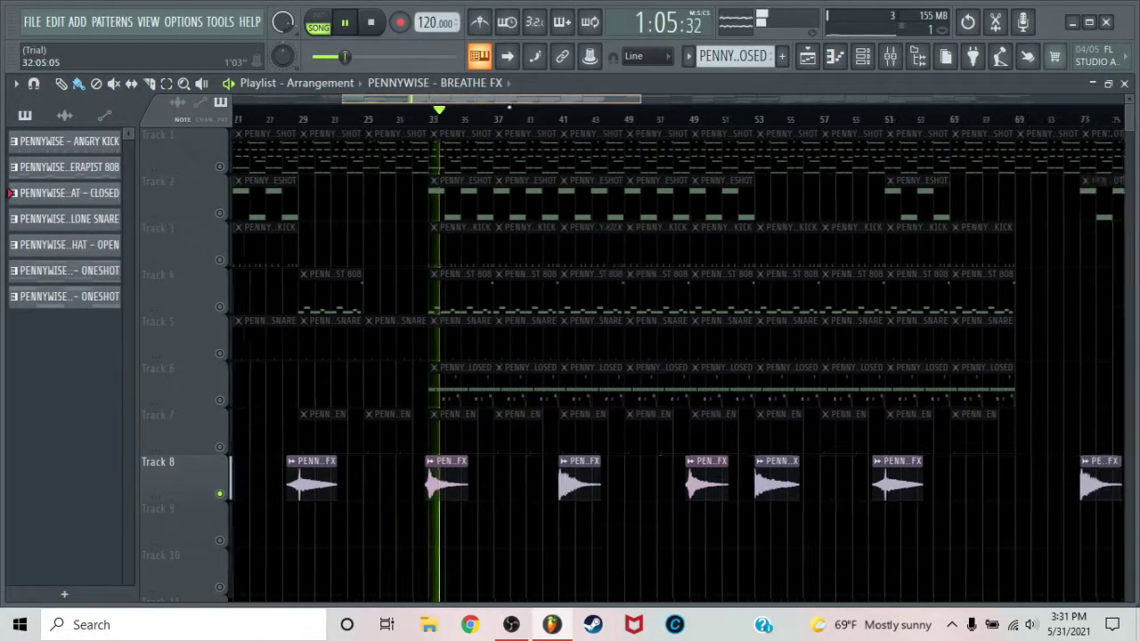
click(500, 122)
click(621, 120)
Play the soloed Track 8 effect clips around bars 53 and 61
scroll(639, 113, right, 3)
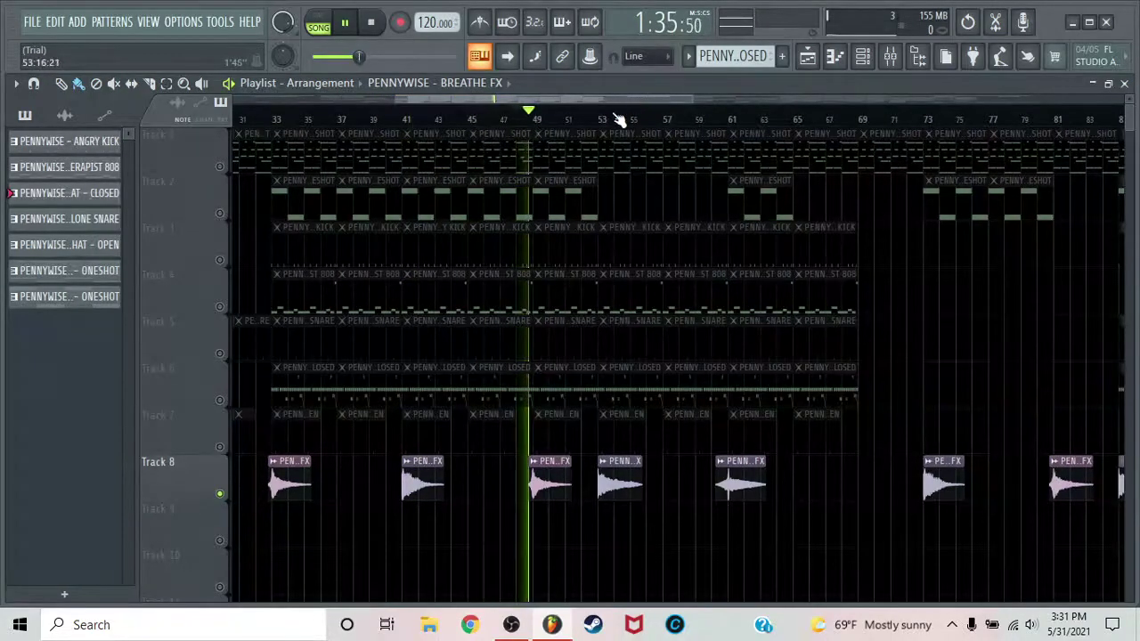
click(613, 119)
click(598, 116)
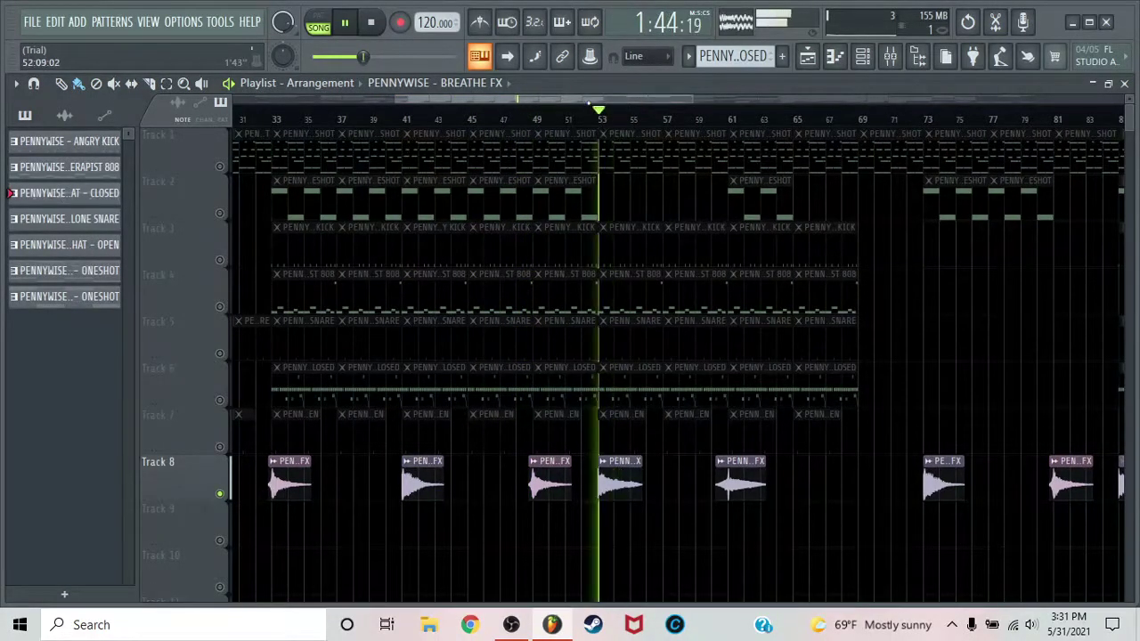
drag(586, 100, 641, 100)
click(563, 121)
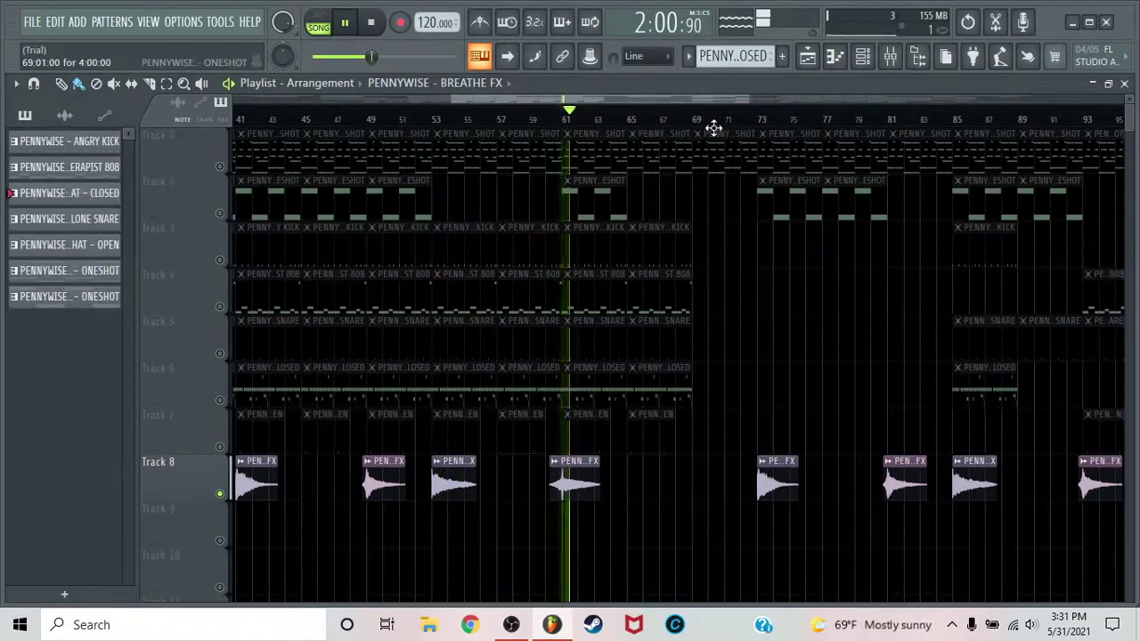
Play the soloed Track 8 effect clips around bars 73, 81 and 93
click(741, 119)
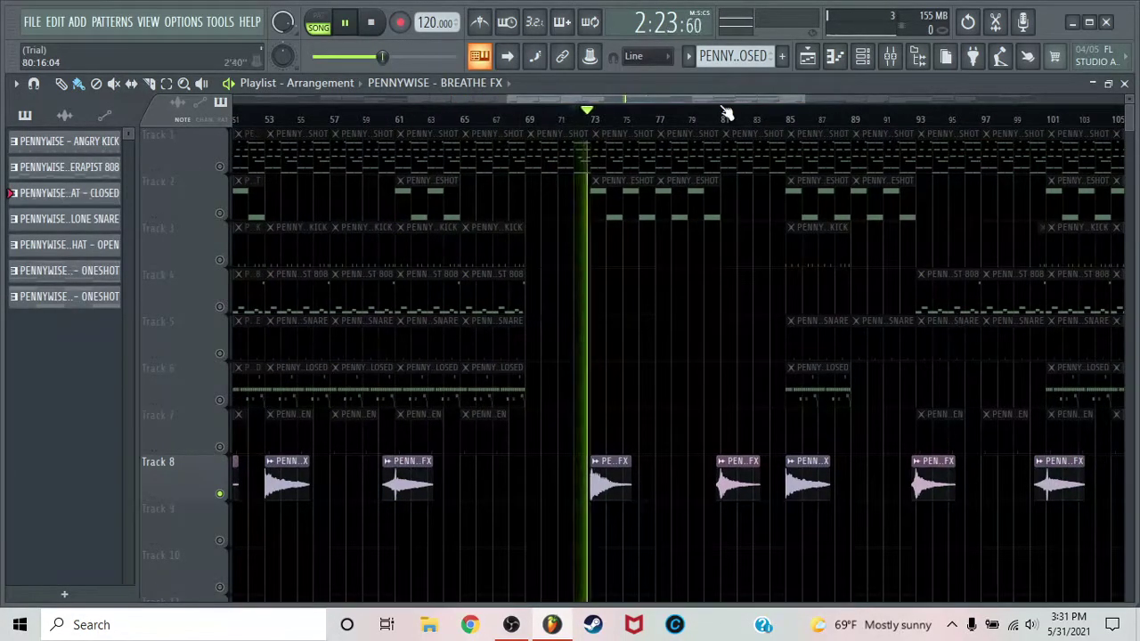
click(723, 116)
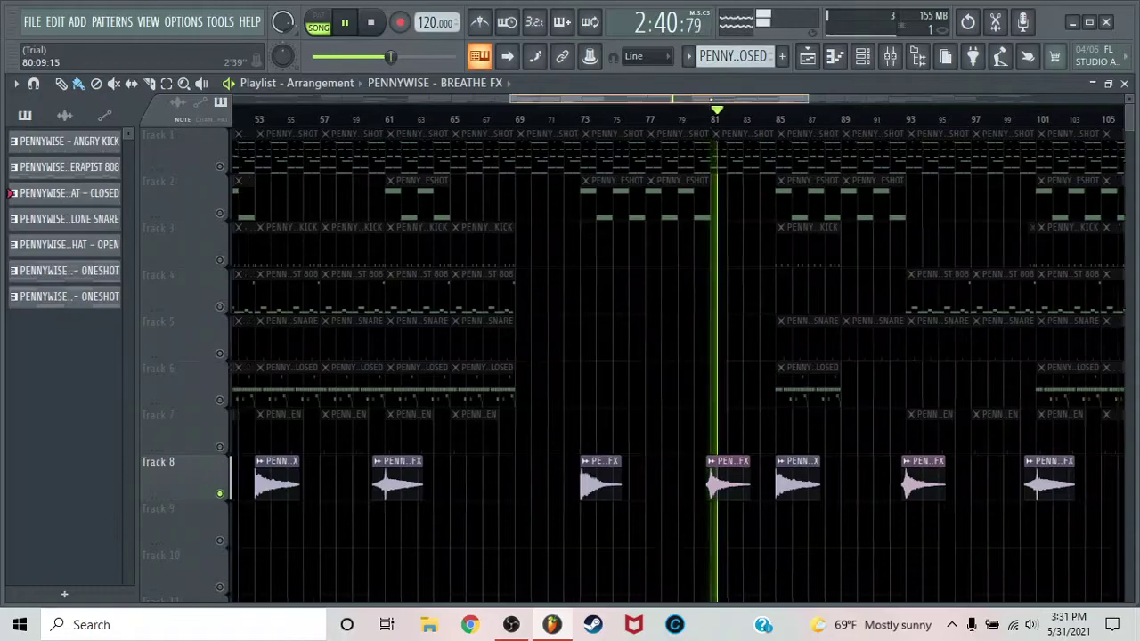
click(679, 111)
click(805, 117)
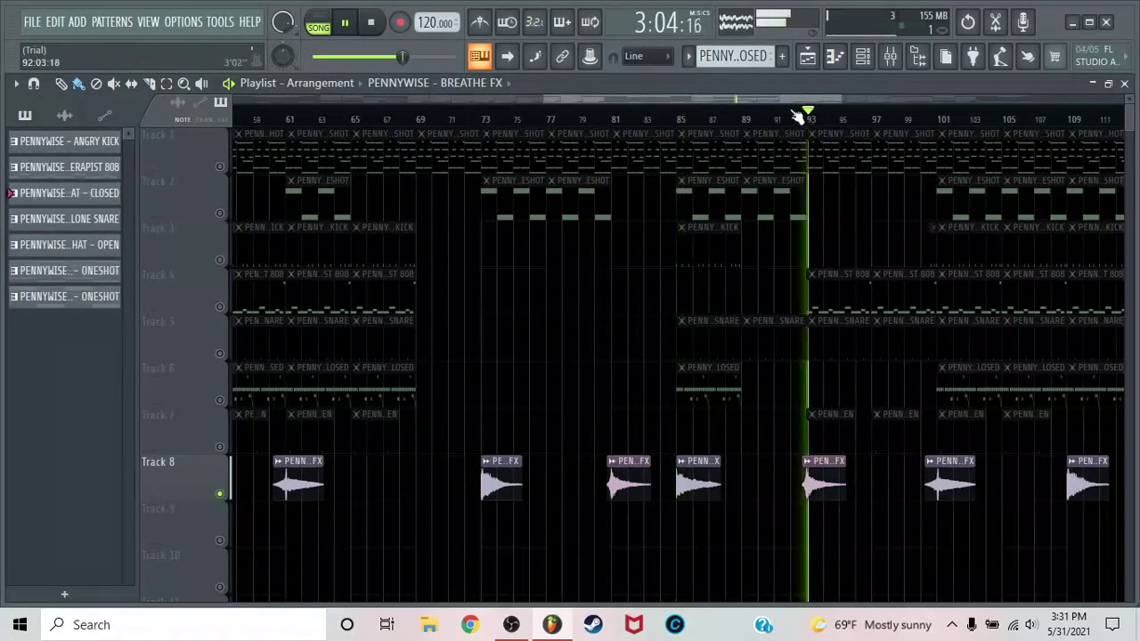
click(804, 118)
Stop playback, take Track 8 out of solo so all tracks are active, and return to the start of the arrangement
scroll(804, 118, down, 3)
scroll(806, 119, down, 1)
key(space)
right_click(221, 167)
right_click(221, 167)
scroll(249, 123, up, 1)
scroll(250, 123, up, 3)
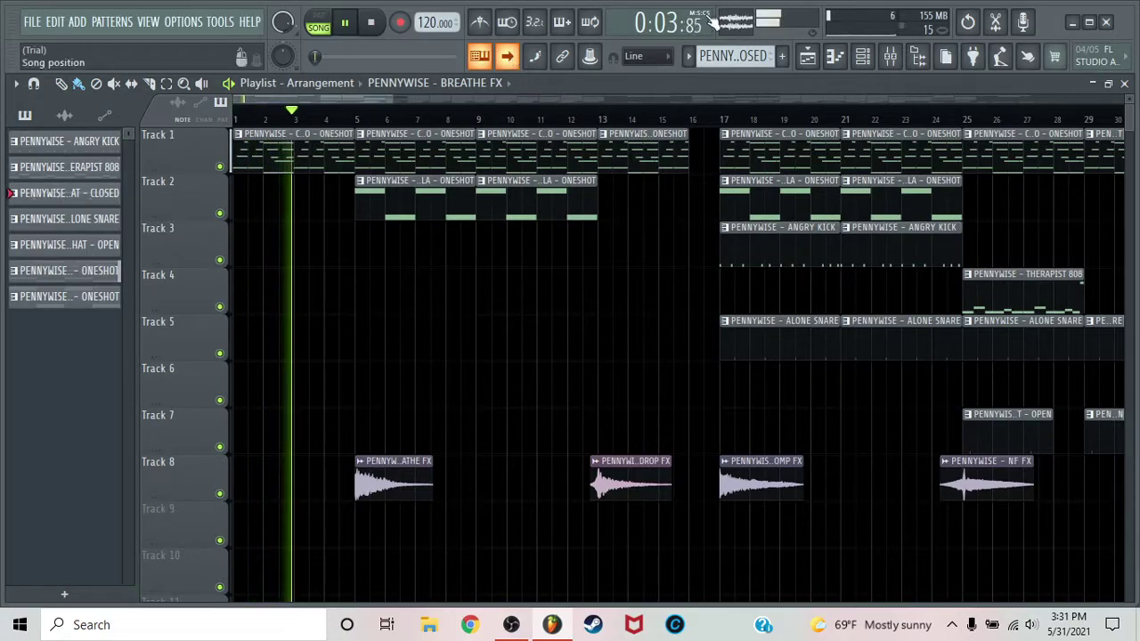
Open the mixer, resize and reposition its window during playback, select the Master track and stop playback
click(890, 56)
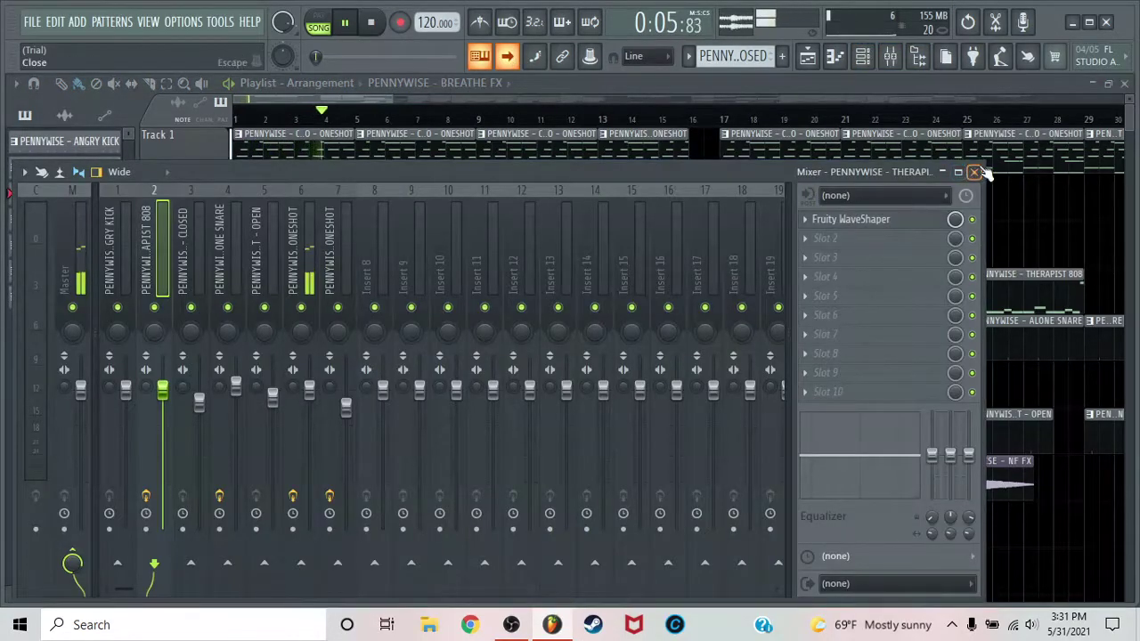
drag(984, 169, 656, 264)
drag(379, 266, 334, 462)
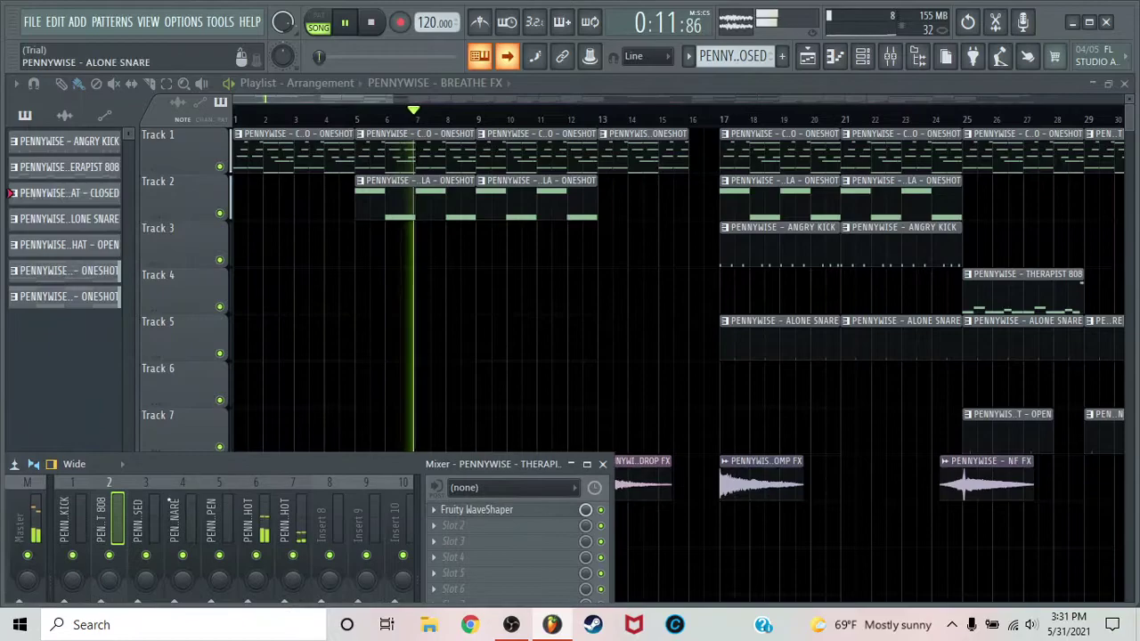
drag(142, 473, 209, 452)
click(78, 527)
key(space)
drag(608, 453, 634, 347)
drag(712, 360, 1033, 230)
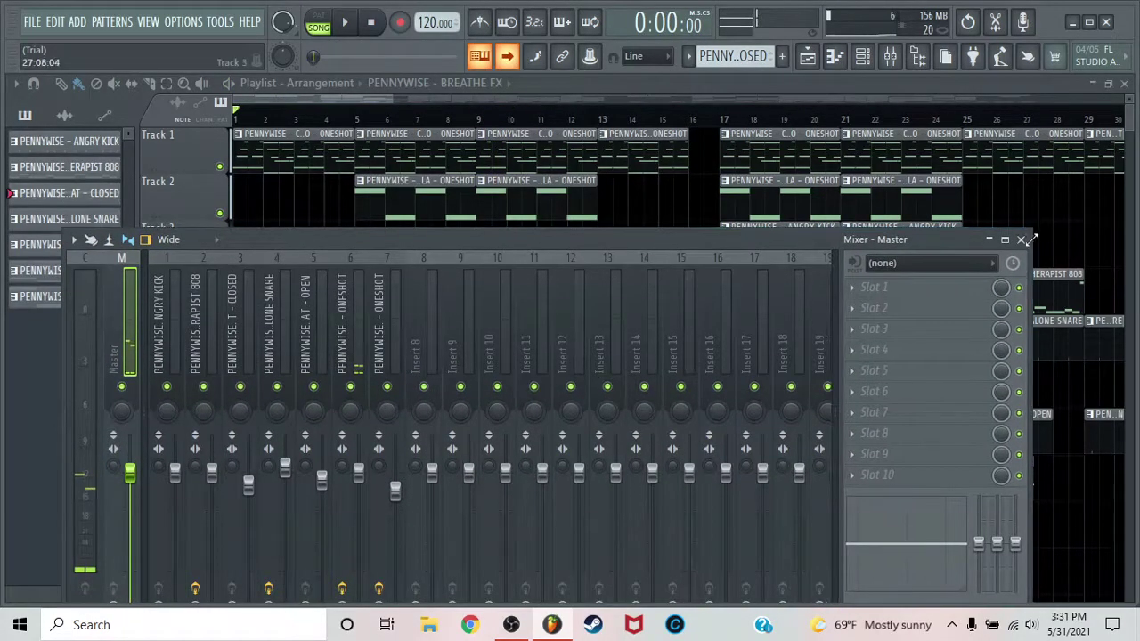
Close the mixer and play the full arrangement from about bar 4 in song mode
click(1020, 240)
key(space)
click(328, 120)
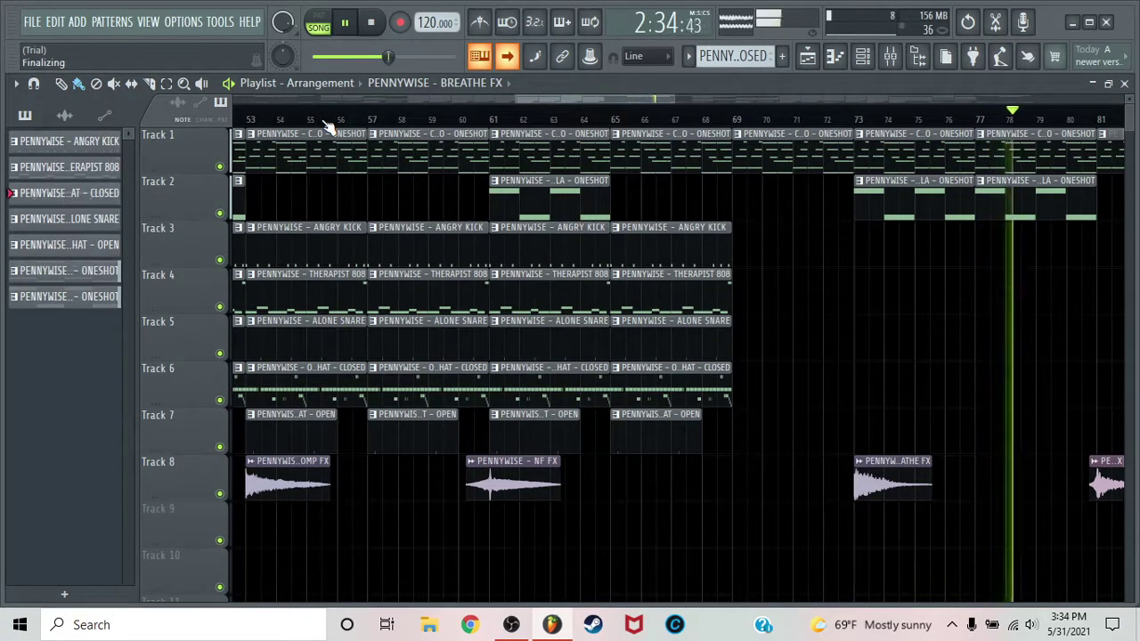
Add an Angry Kick pattern clip at bar 81 on Track 3 and turn playlist auto-scrolling back on
click(456, 259)
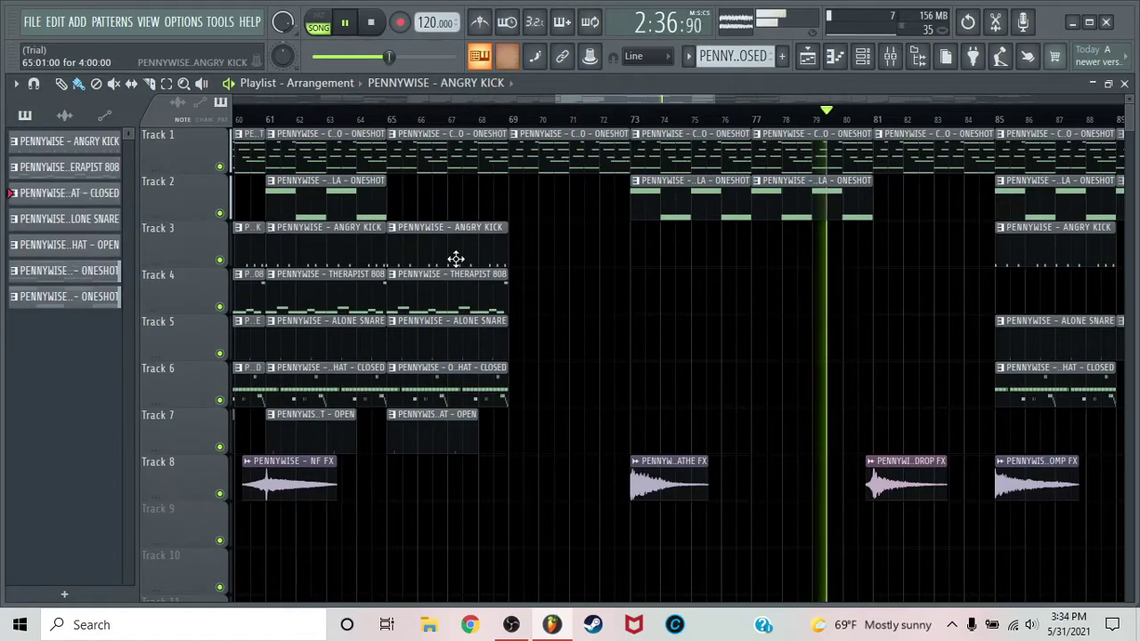
click(877, 243)
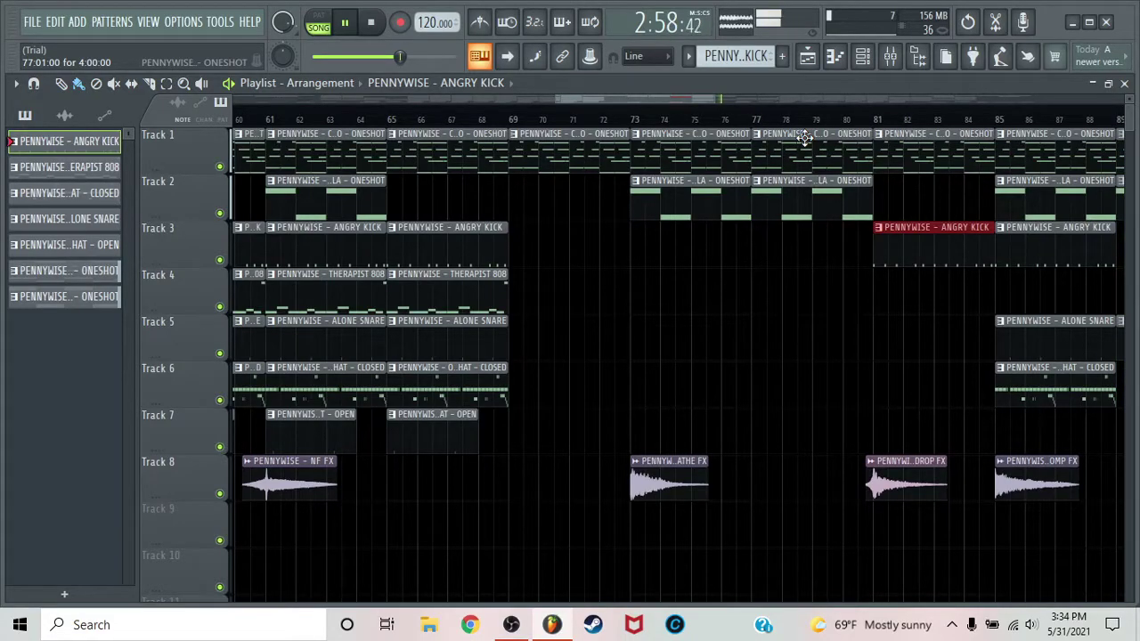
click(508, 57)
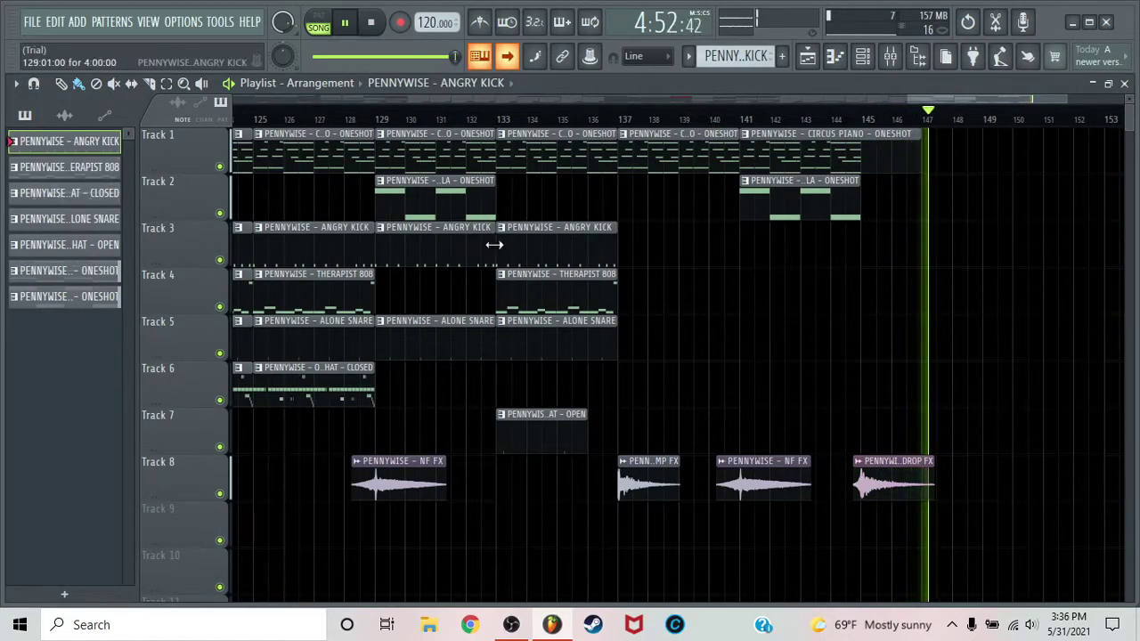
Stop playback, look over the arrangement through to its end and inspect the Light Stomp FX clip at bar 137 on Track 8
key(space)
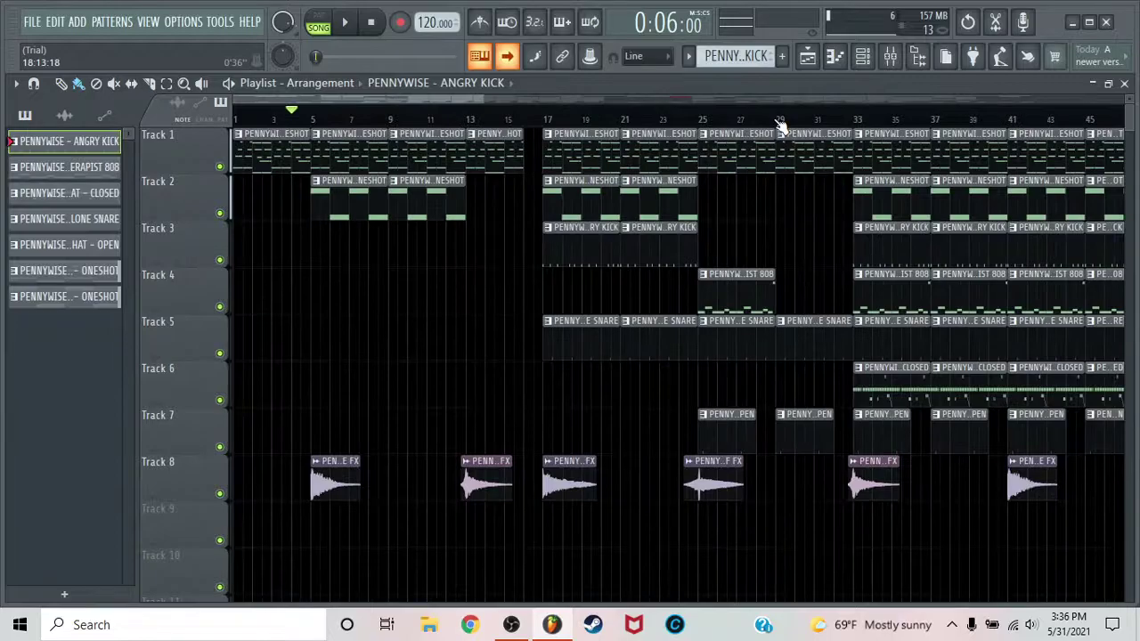
scroll(779, 125, down, 4)
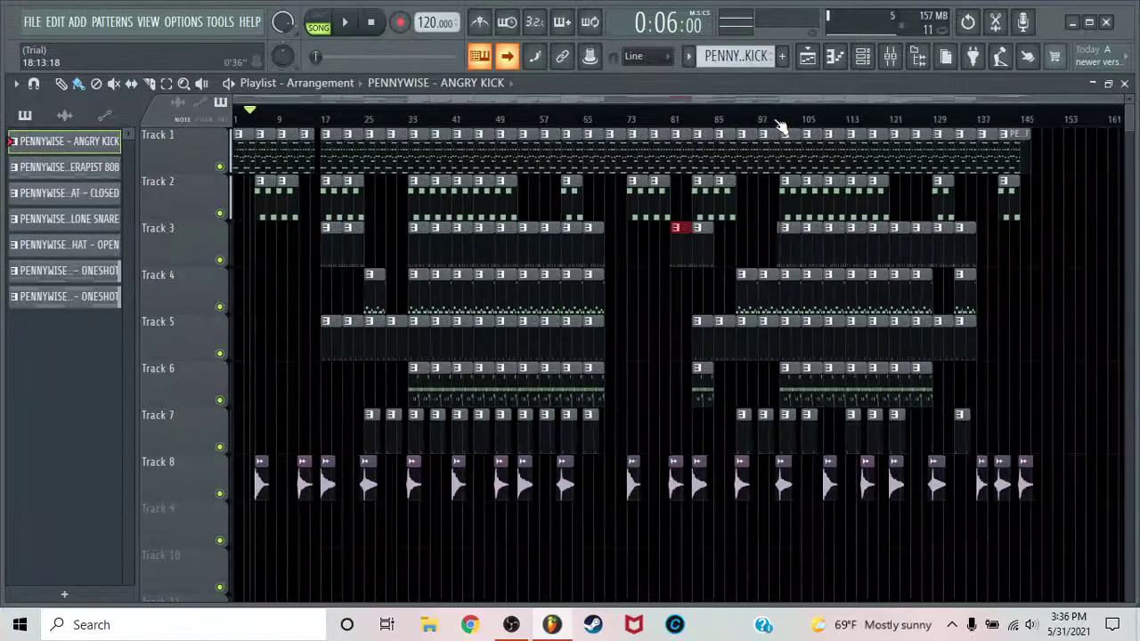
scroll(978, 120, up, 5)
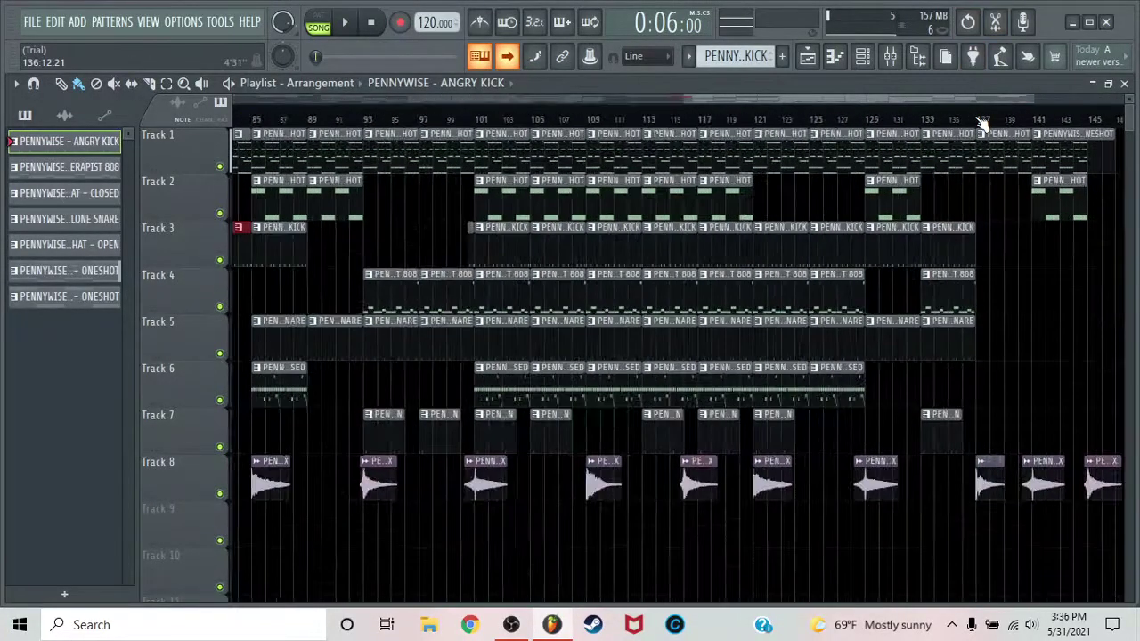
drag(936, 104, 948, 104)
double_click(854, 465)
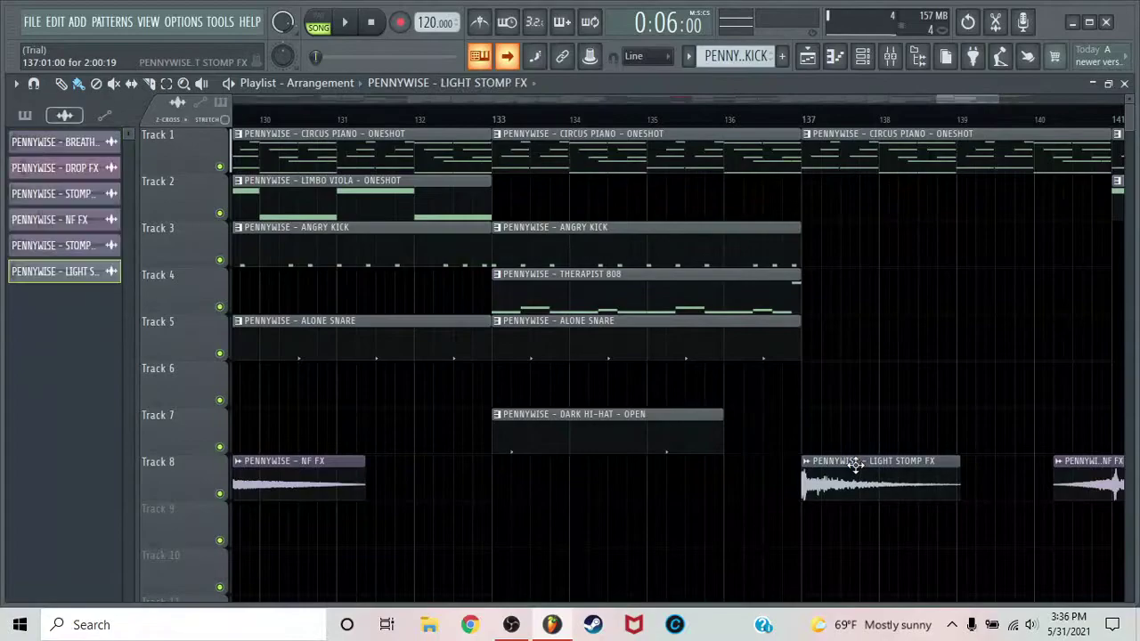
click(583, 270)
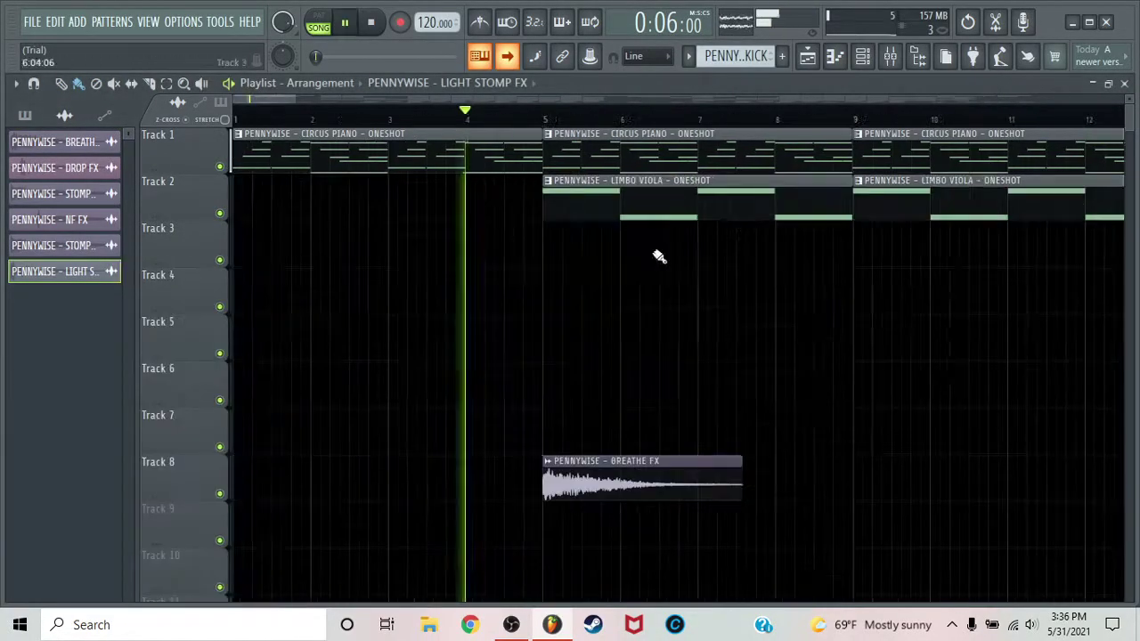